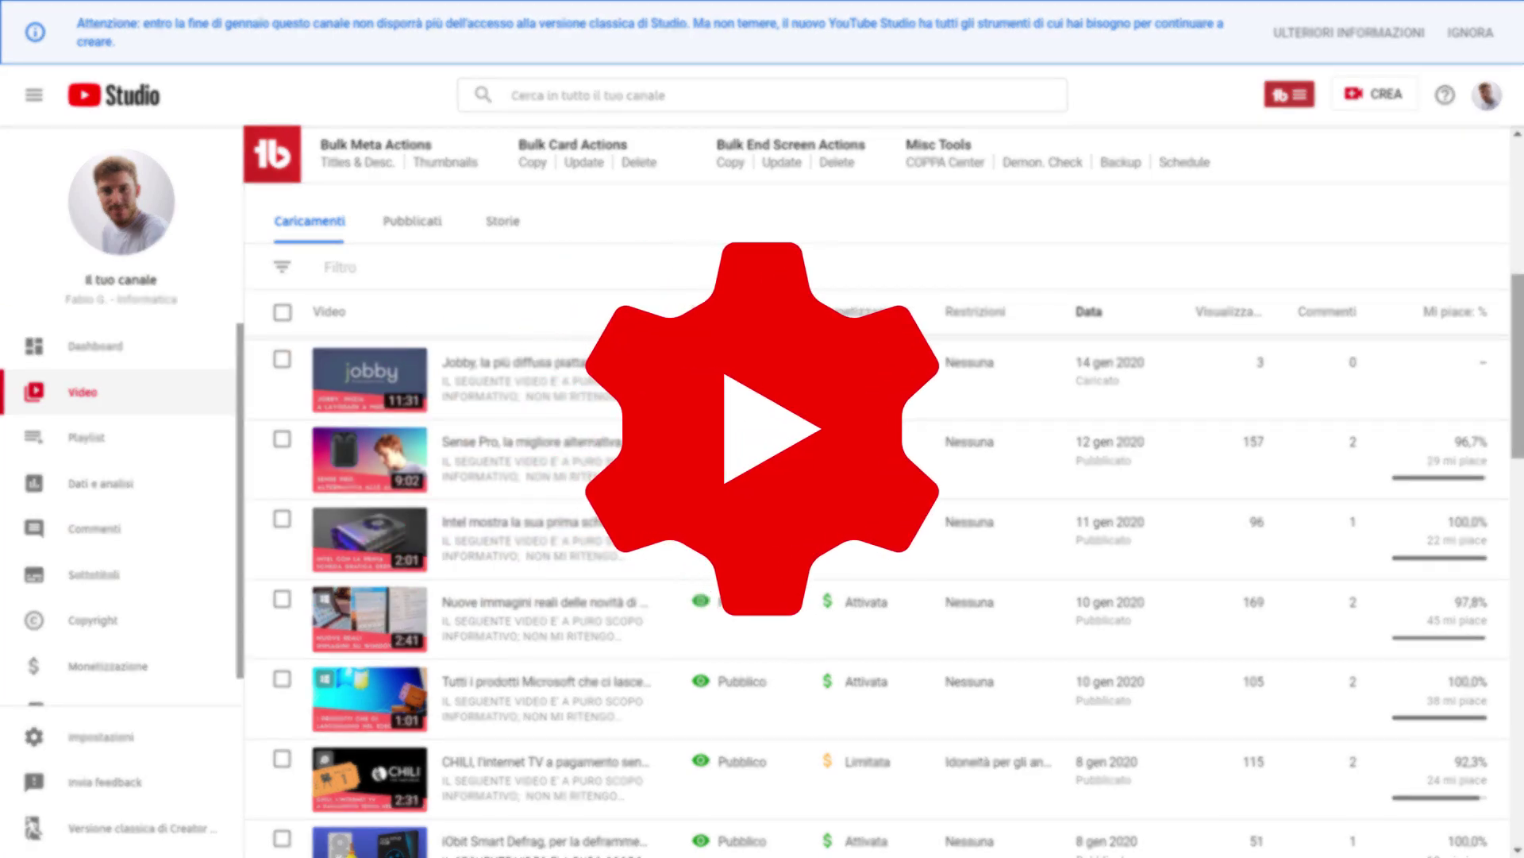
# Start a new video upload with the file "TOP app e giochi del 2019 annunciati da Apple.mp4".
pyautogui.moveTo(1522, 363); pyautogui.dragTo(1522, 197)
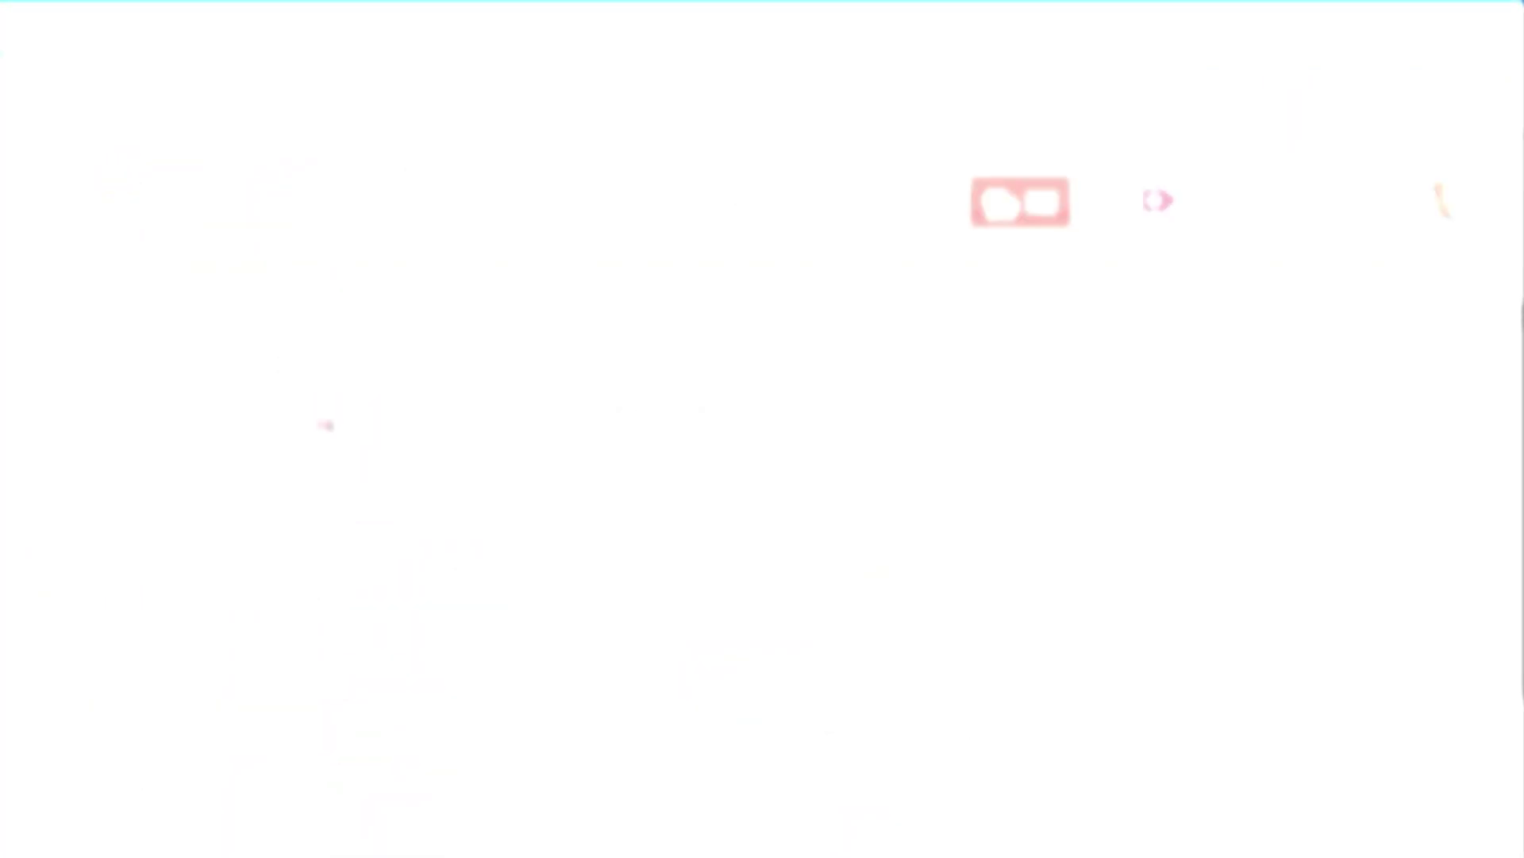
pyautogui.click(1263, 224)
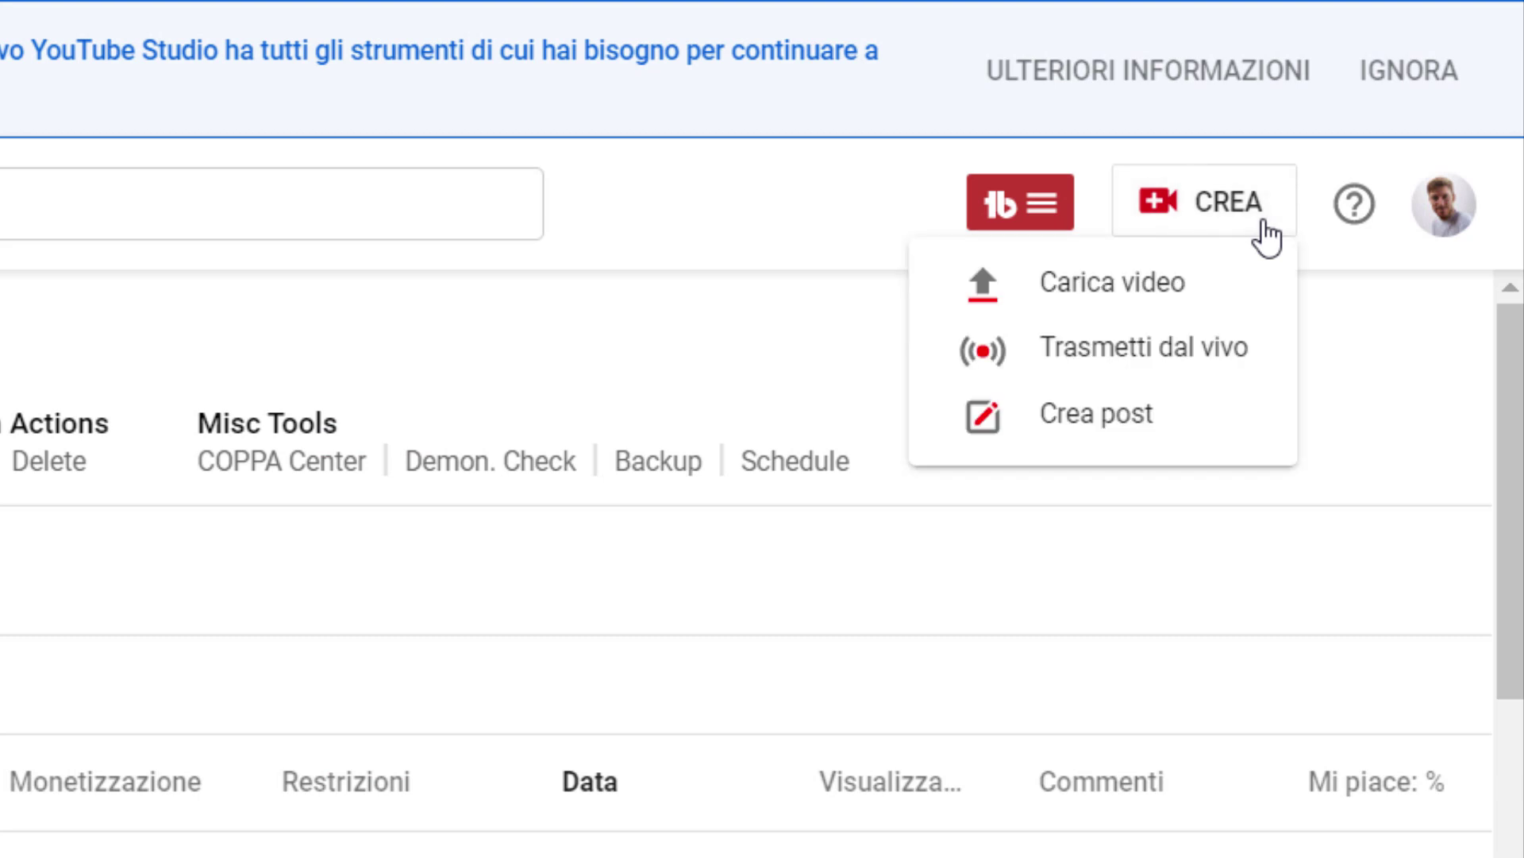
pyautogui.click(1268, 298)
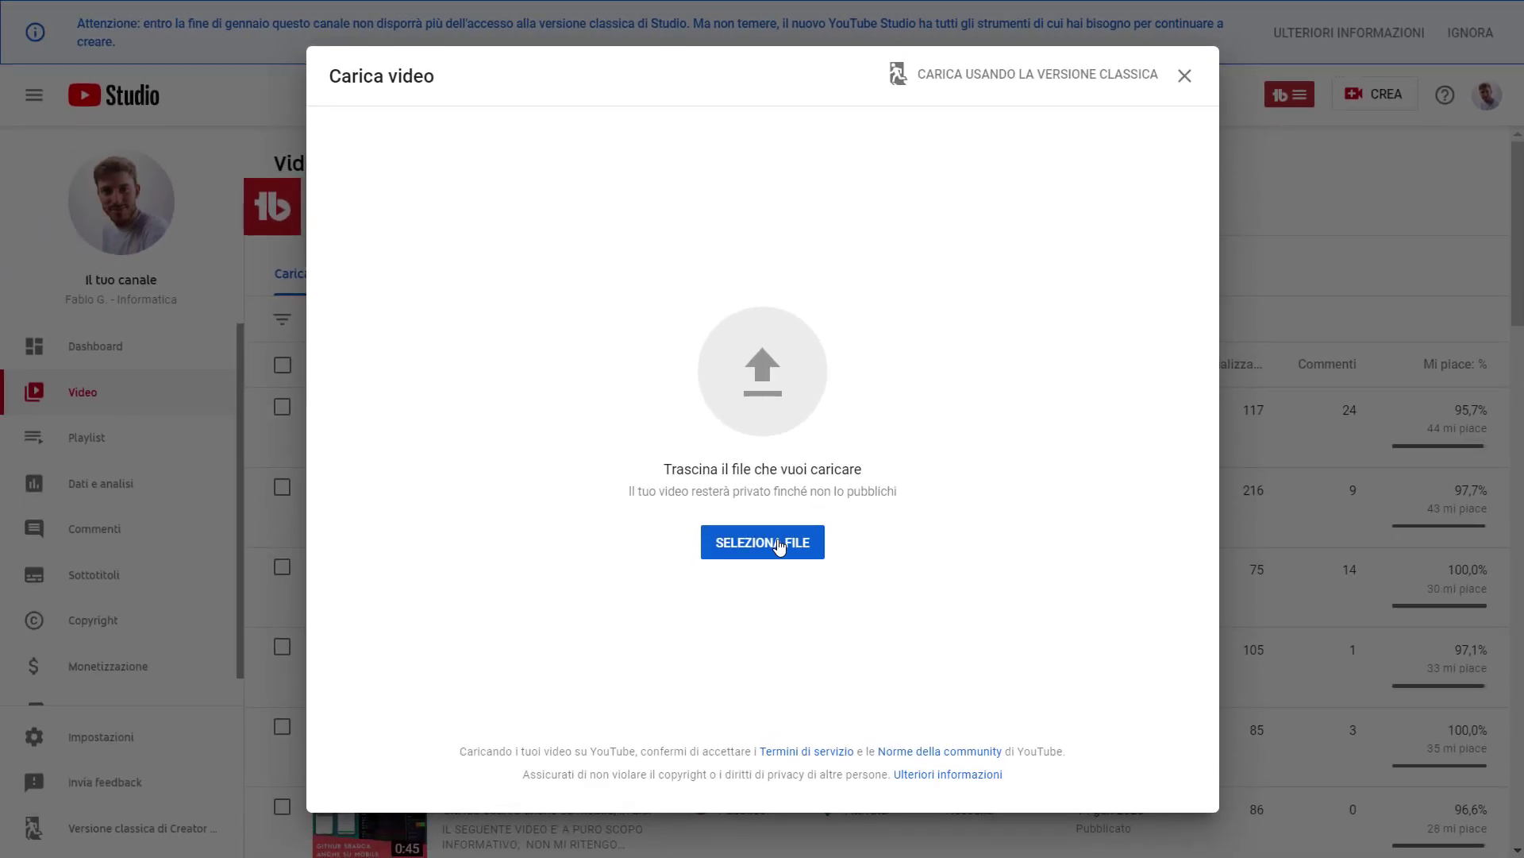
pyautogui.click(778, 545)
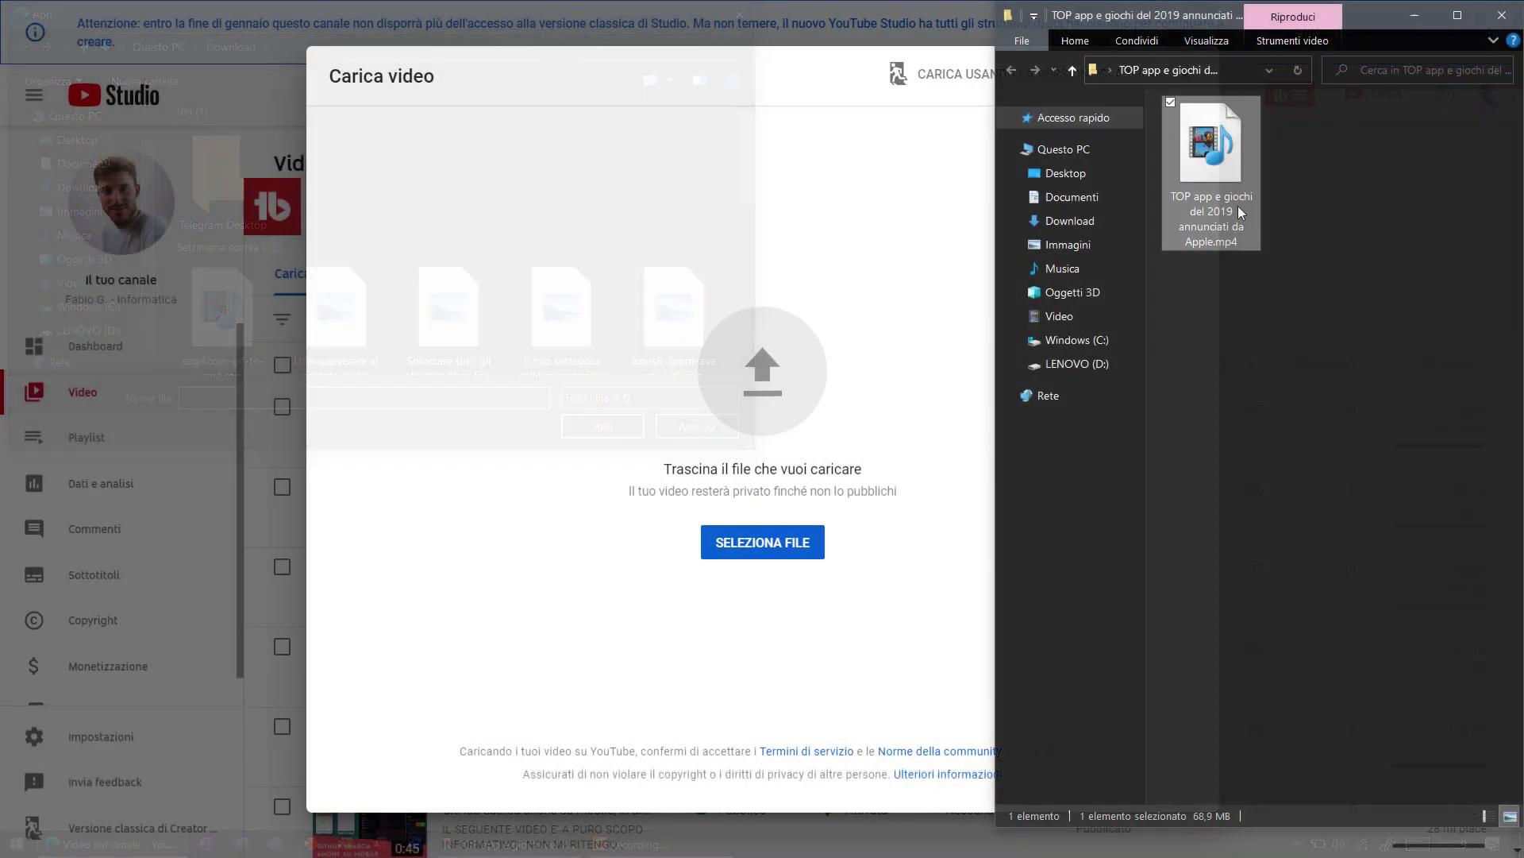
pyautogui.moveTo(1237, 207); pyautogui.dragTo(798, 359)
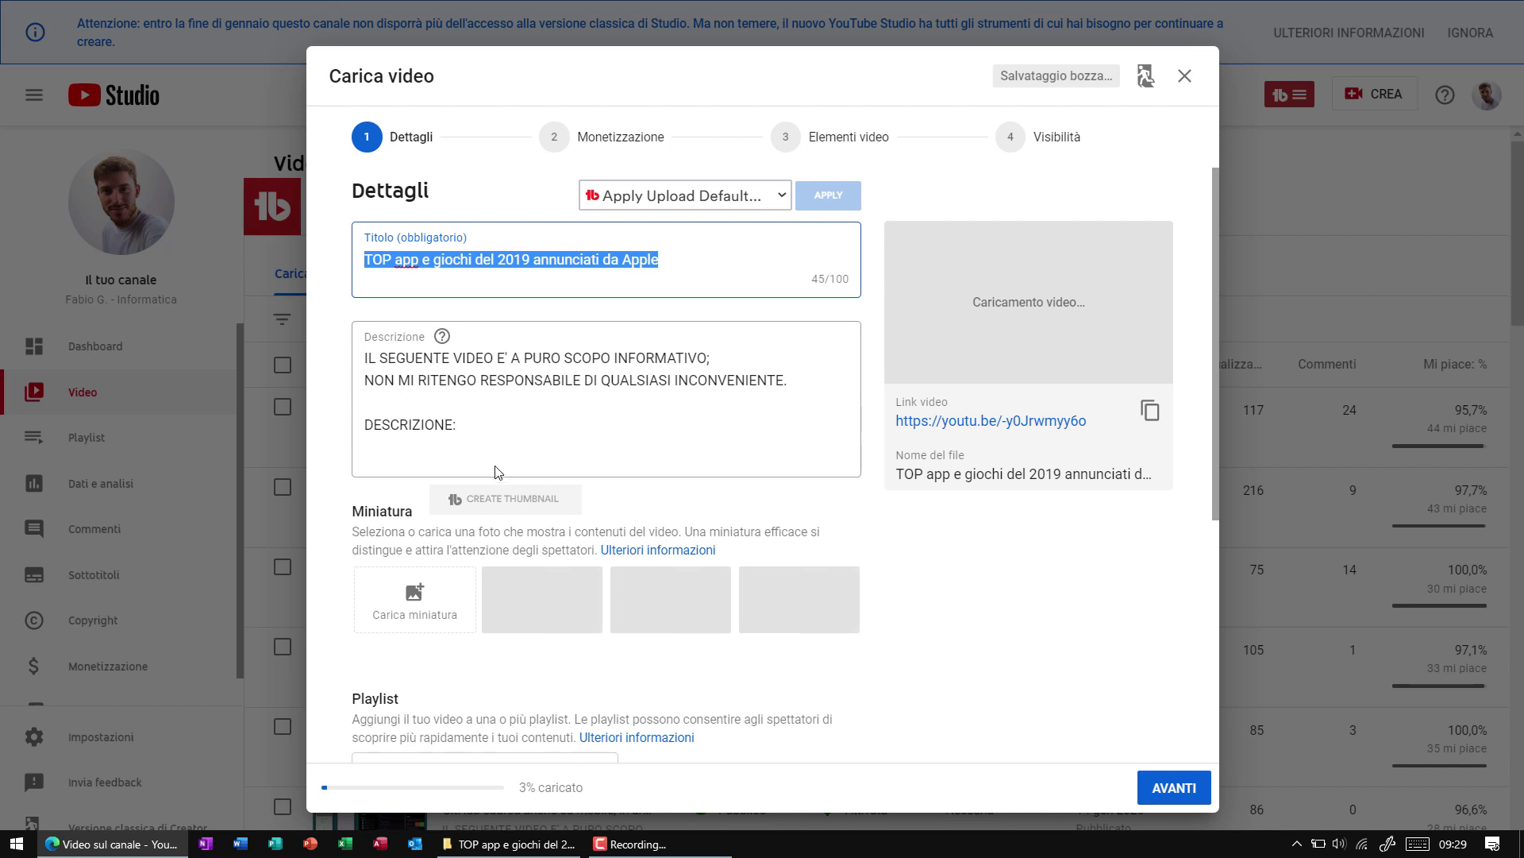
# Upload "TOP app e giochi del 2019 annunciati da Apple.png" from the Immagini > Anteprime folder as the video's thumbnail.
pyautogui.click(462, 426)
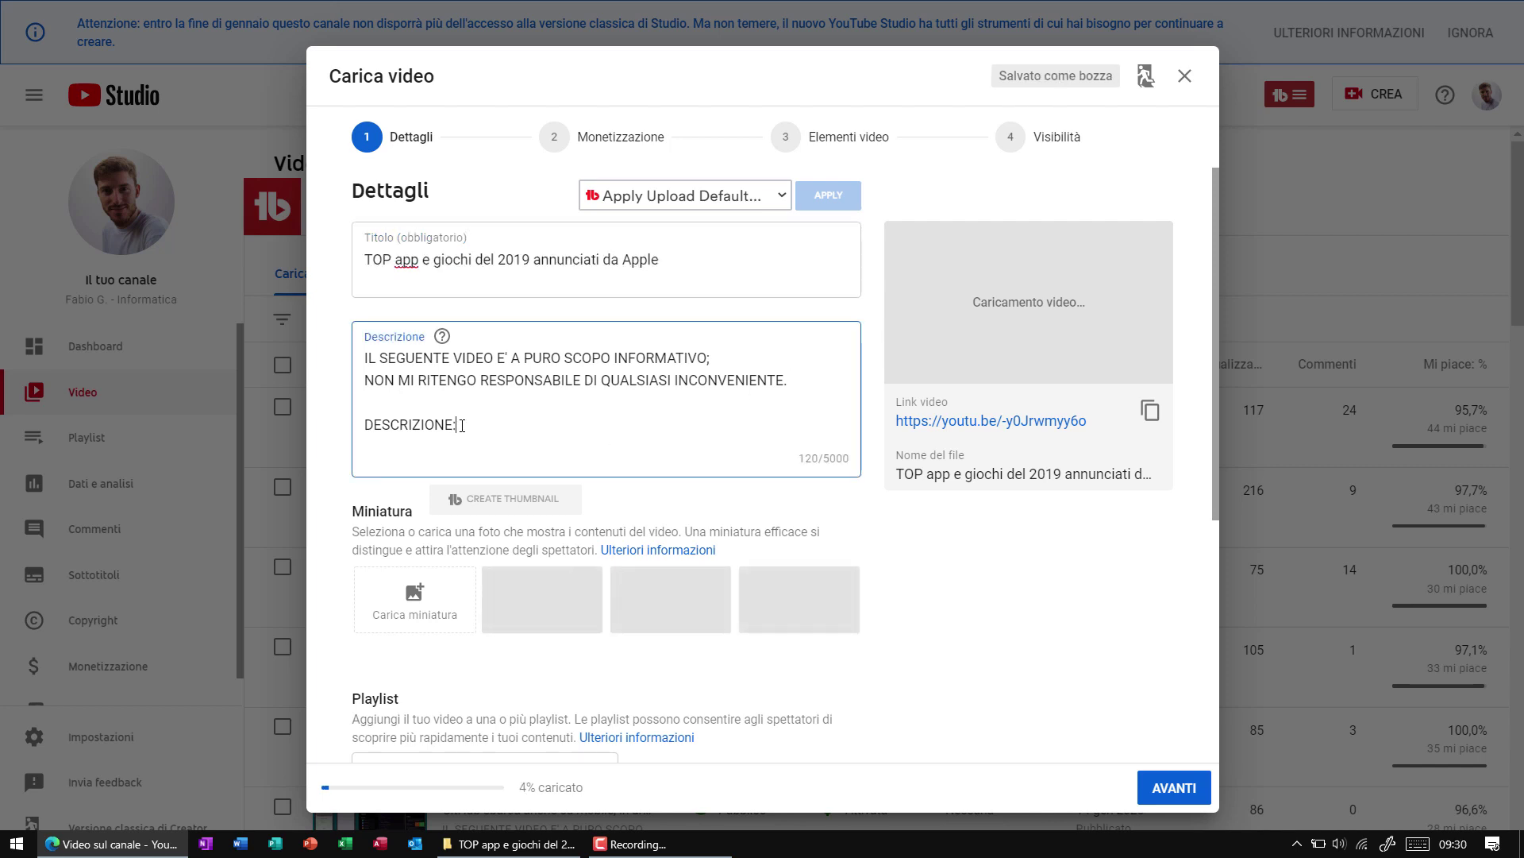
pyautogui.click(409, 618)
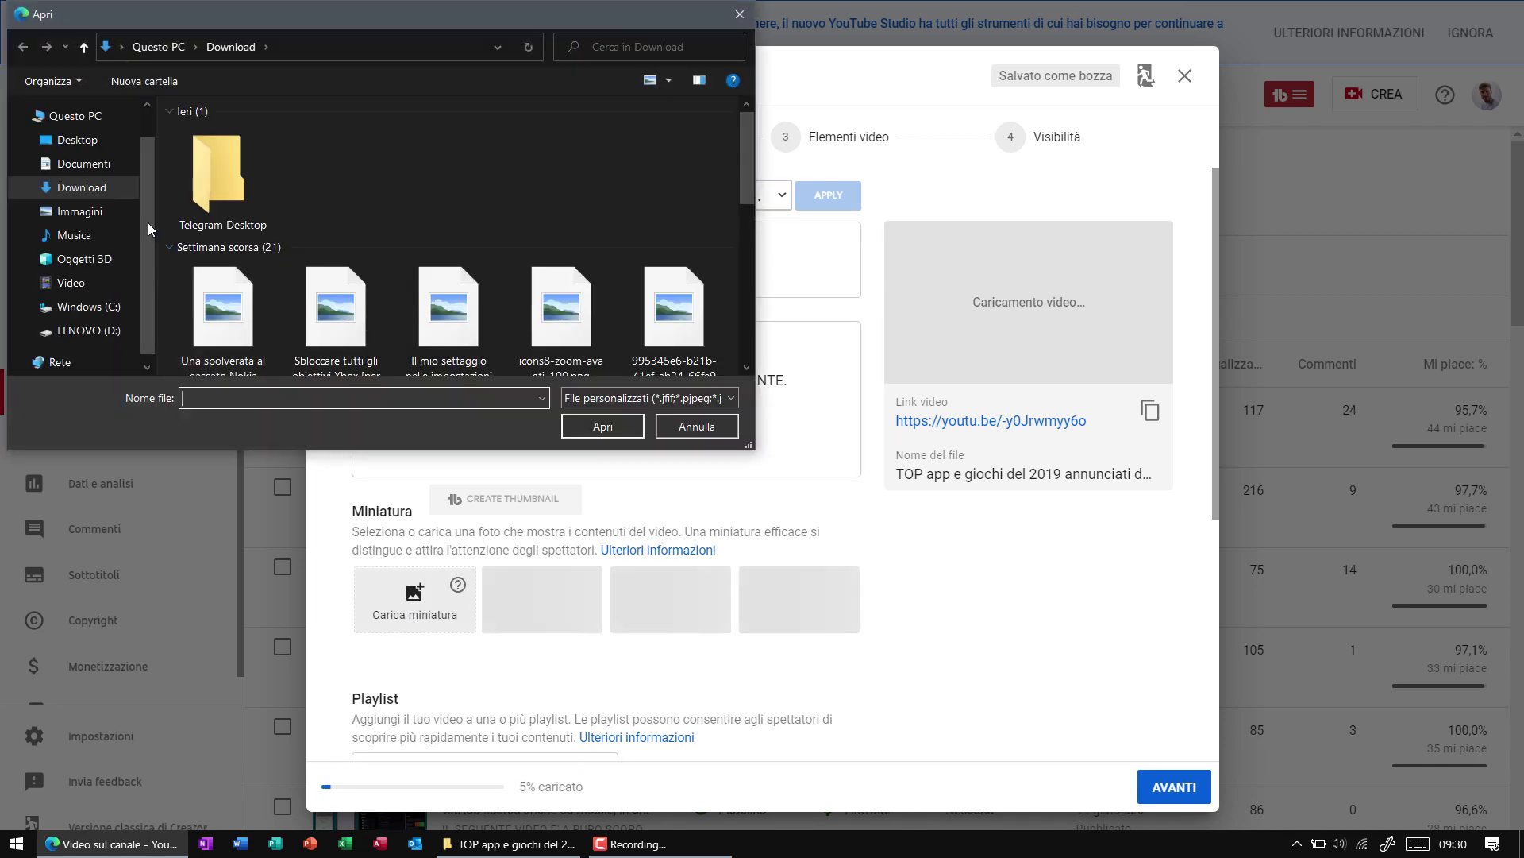
pyautogui.click(121, 212)
pyautogui.doubleClick(222, 184)
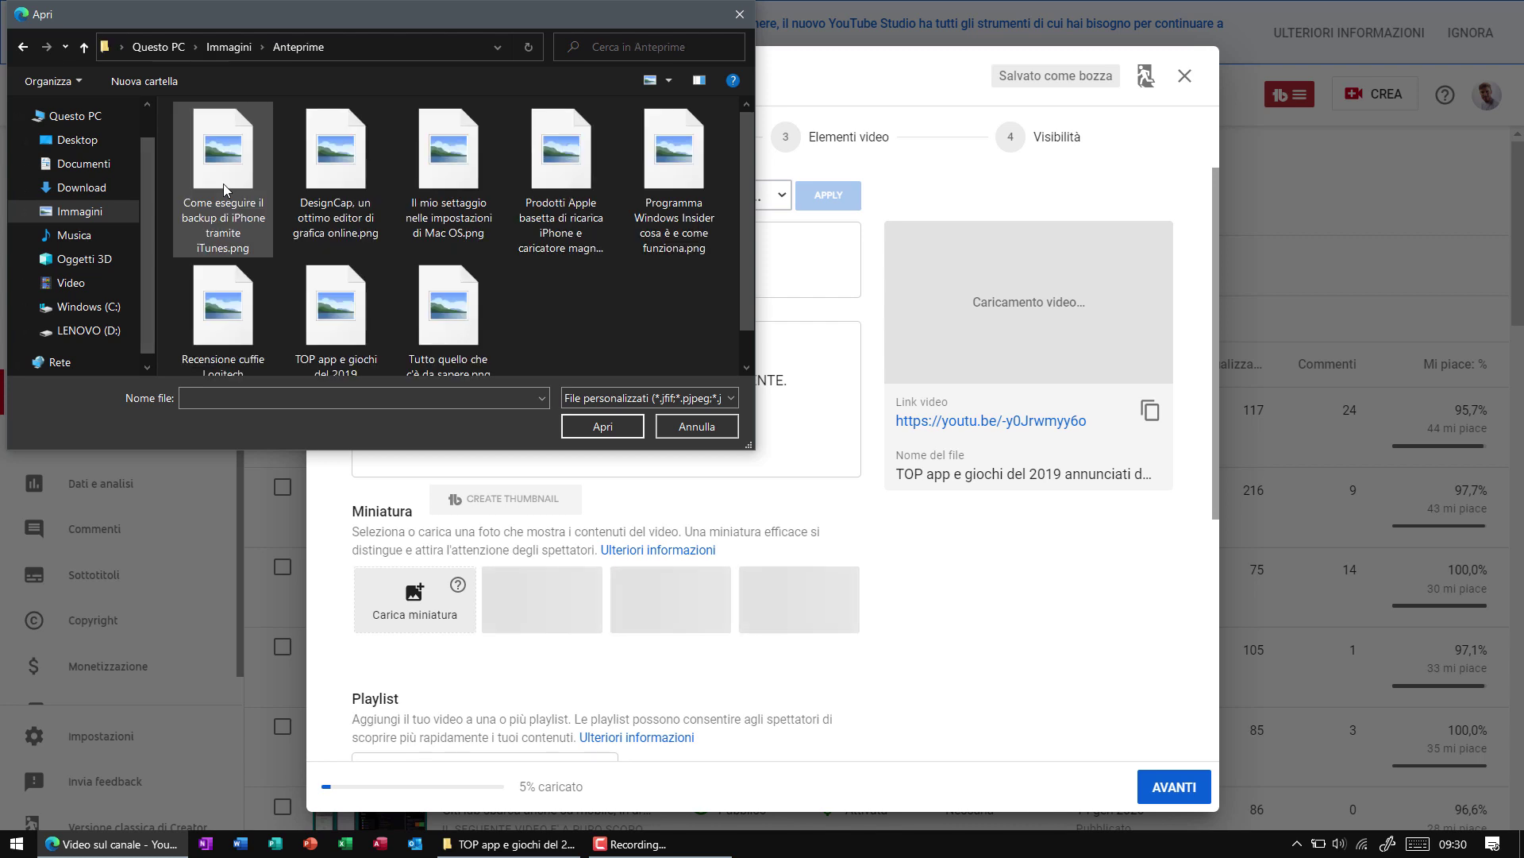
pyautogui.click(360, 336)
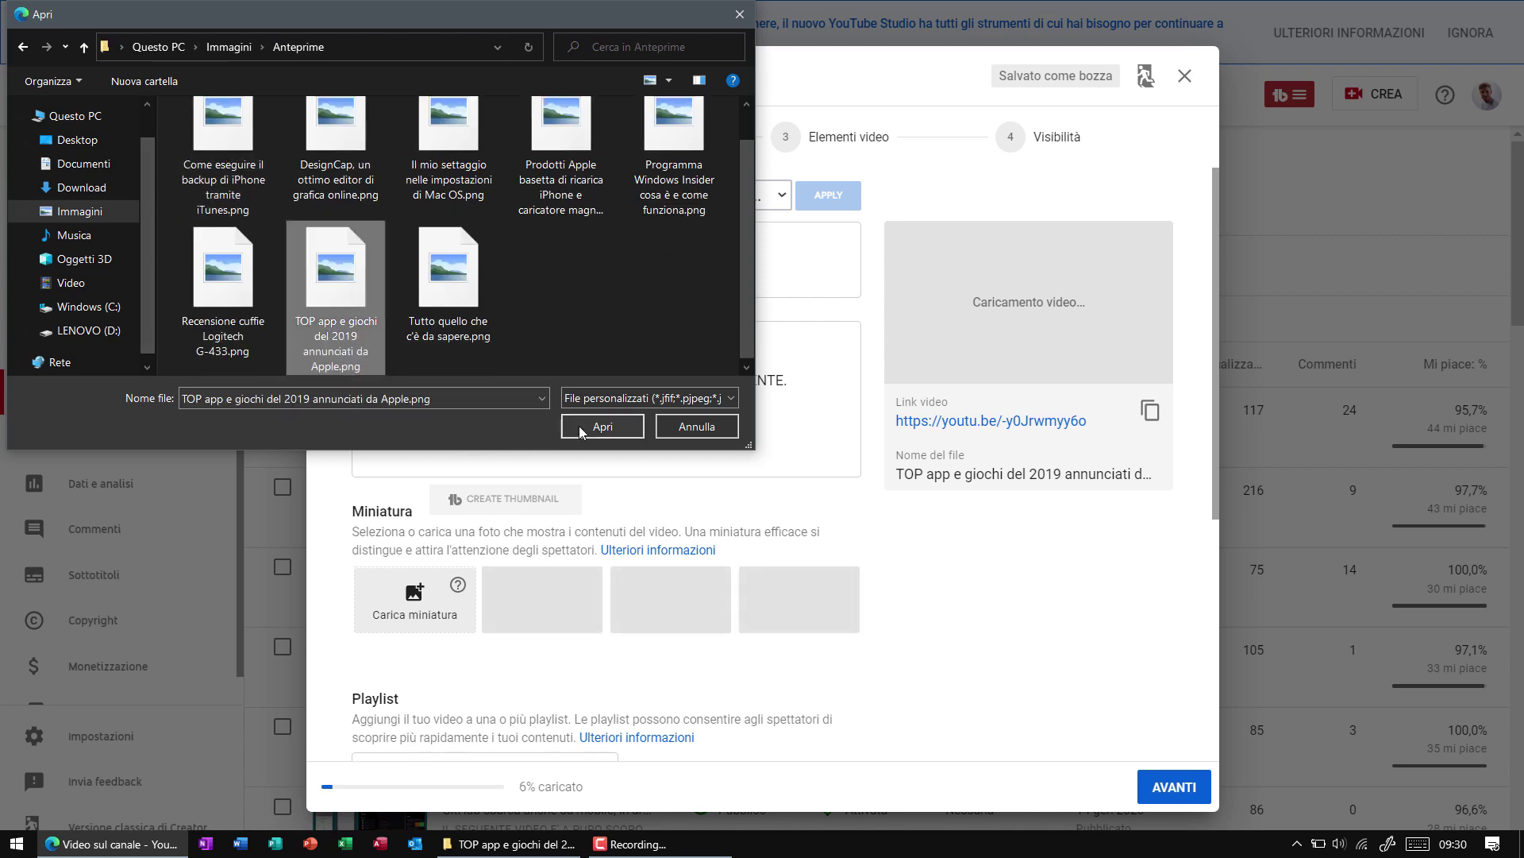
pyautogui.click(603, 427)
# Add the video to the Apple playlist.
pyautogui.scroll(-4, 578, 433)
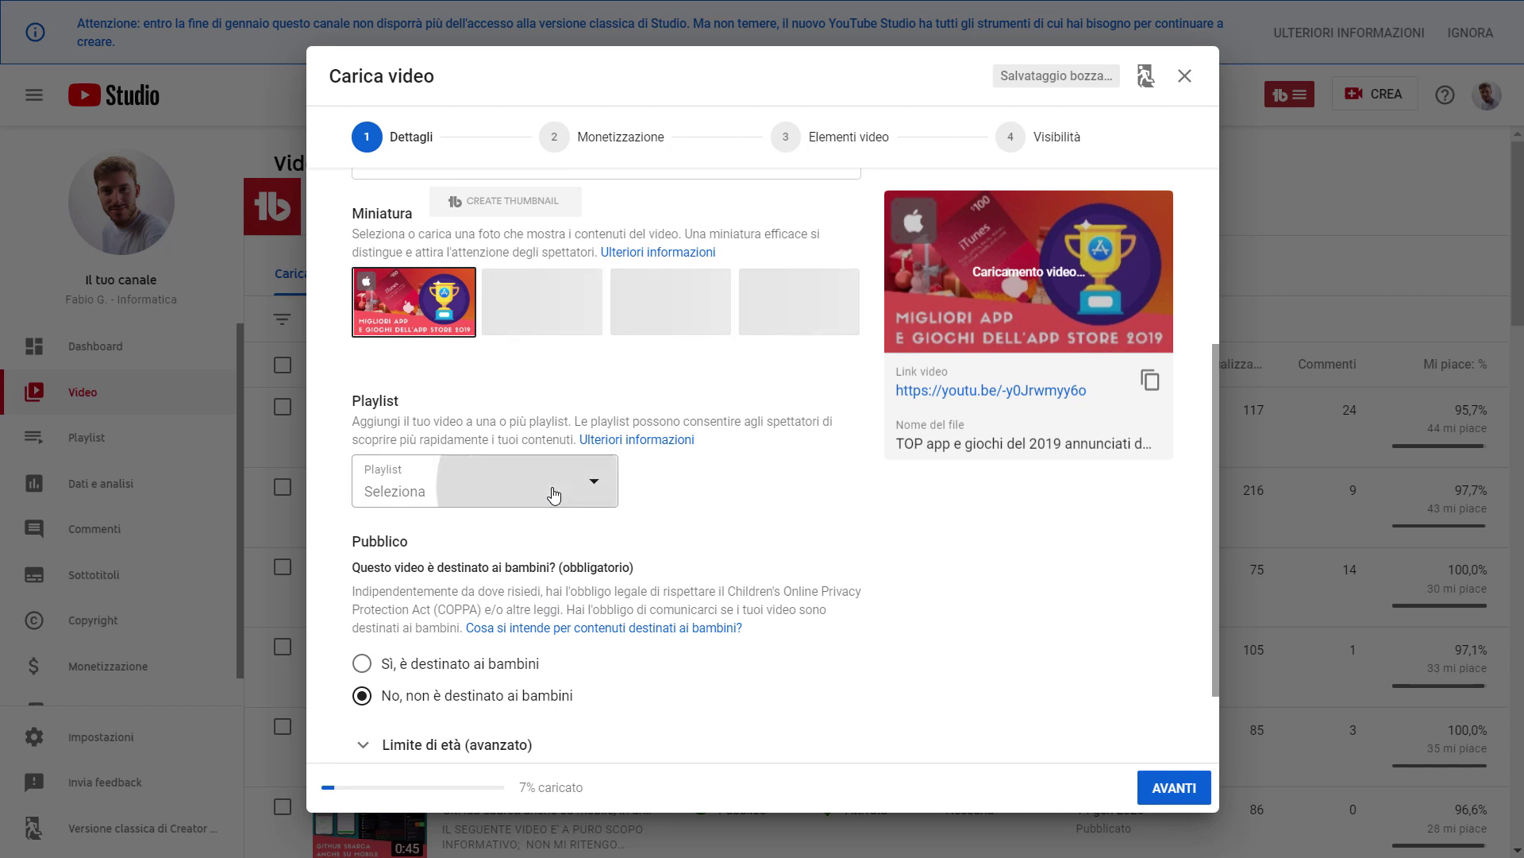
pyautogui.click(554, 494)
pyautogui.moveTo(657, 493); pyautogui.dragTo(657, 579)
pyautogui.click(443, 596)
pyautogui.click(619, 787)
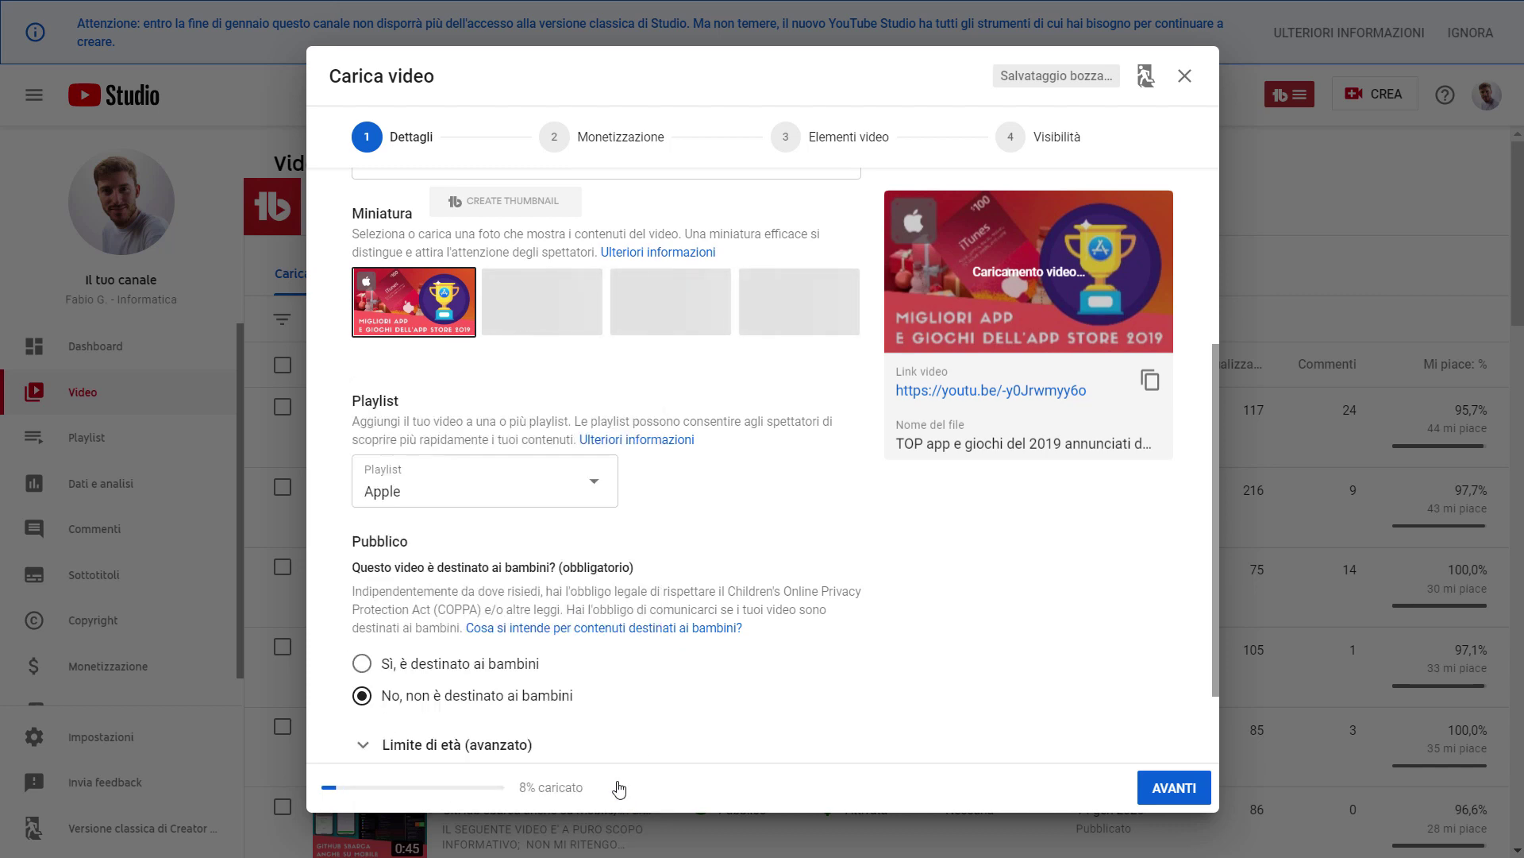
# Expand the advanced age limit settings in the audience section and view their options.
pyautogui.moveTo(1213, 525); pyautogui.dragTo(1216, 602)
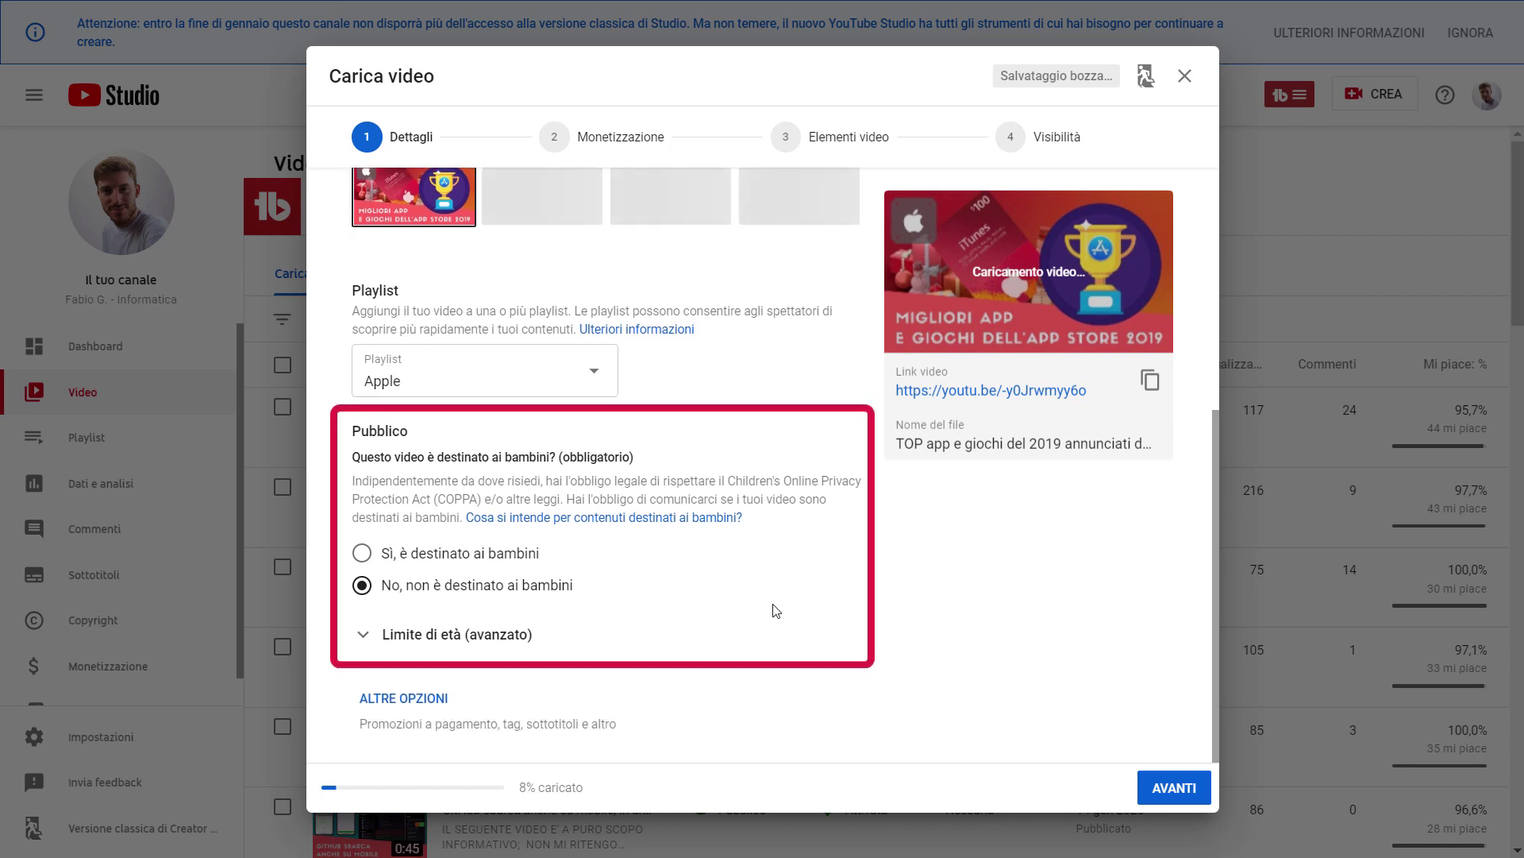
pyautogui.click(510, 633)
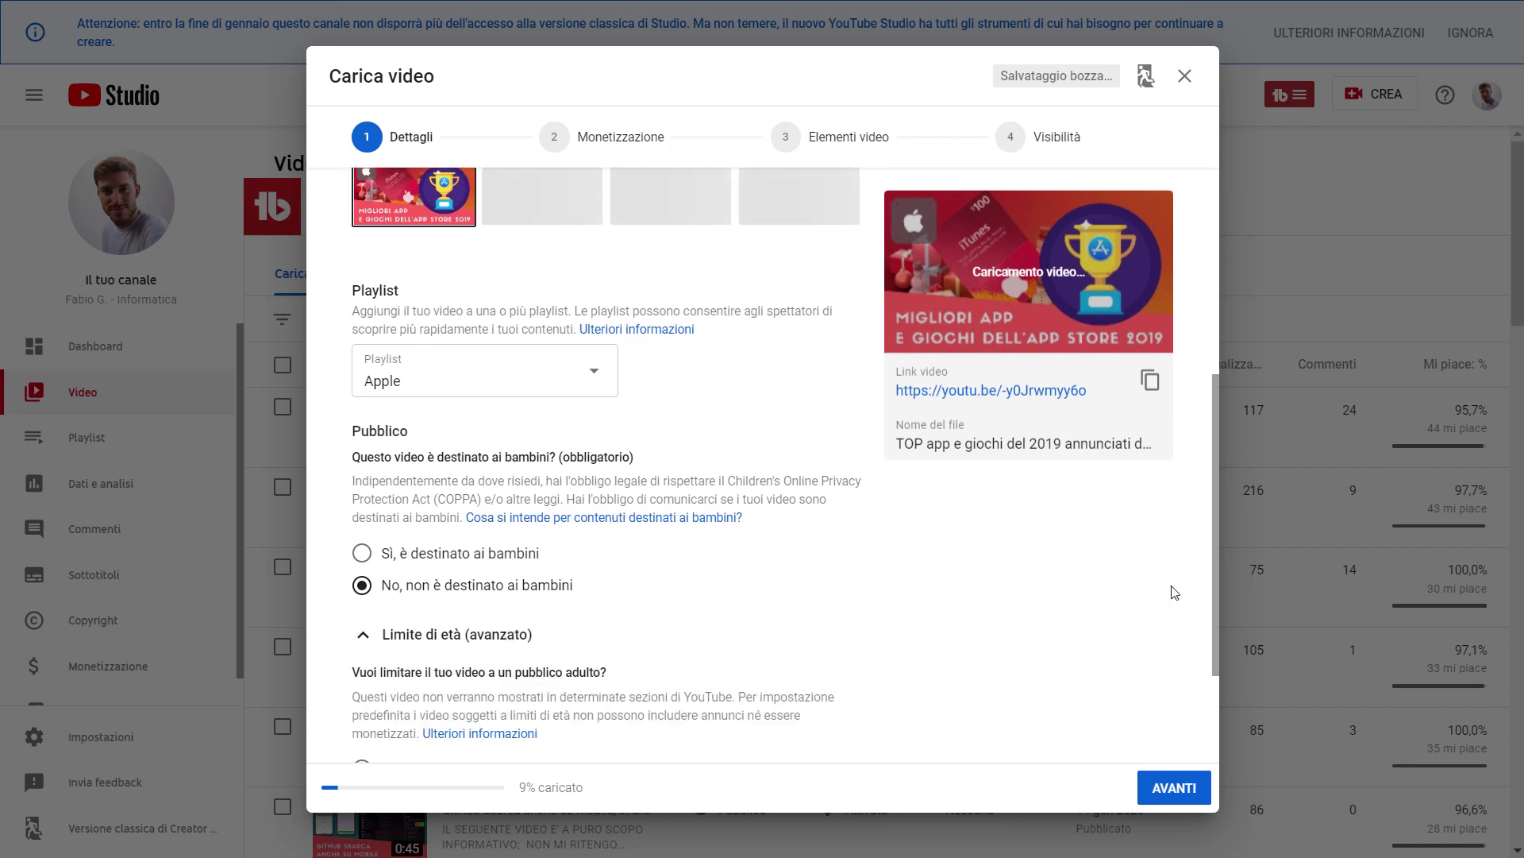
pyautogui.moveTo(1215, 578); pyautogui.dragTo(1212, 671)
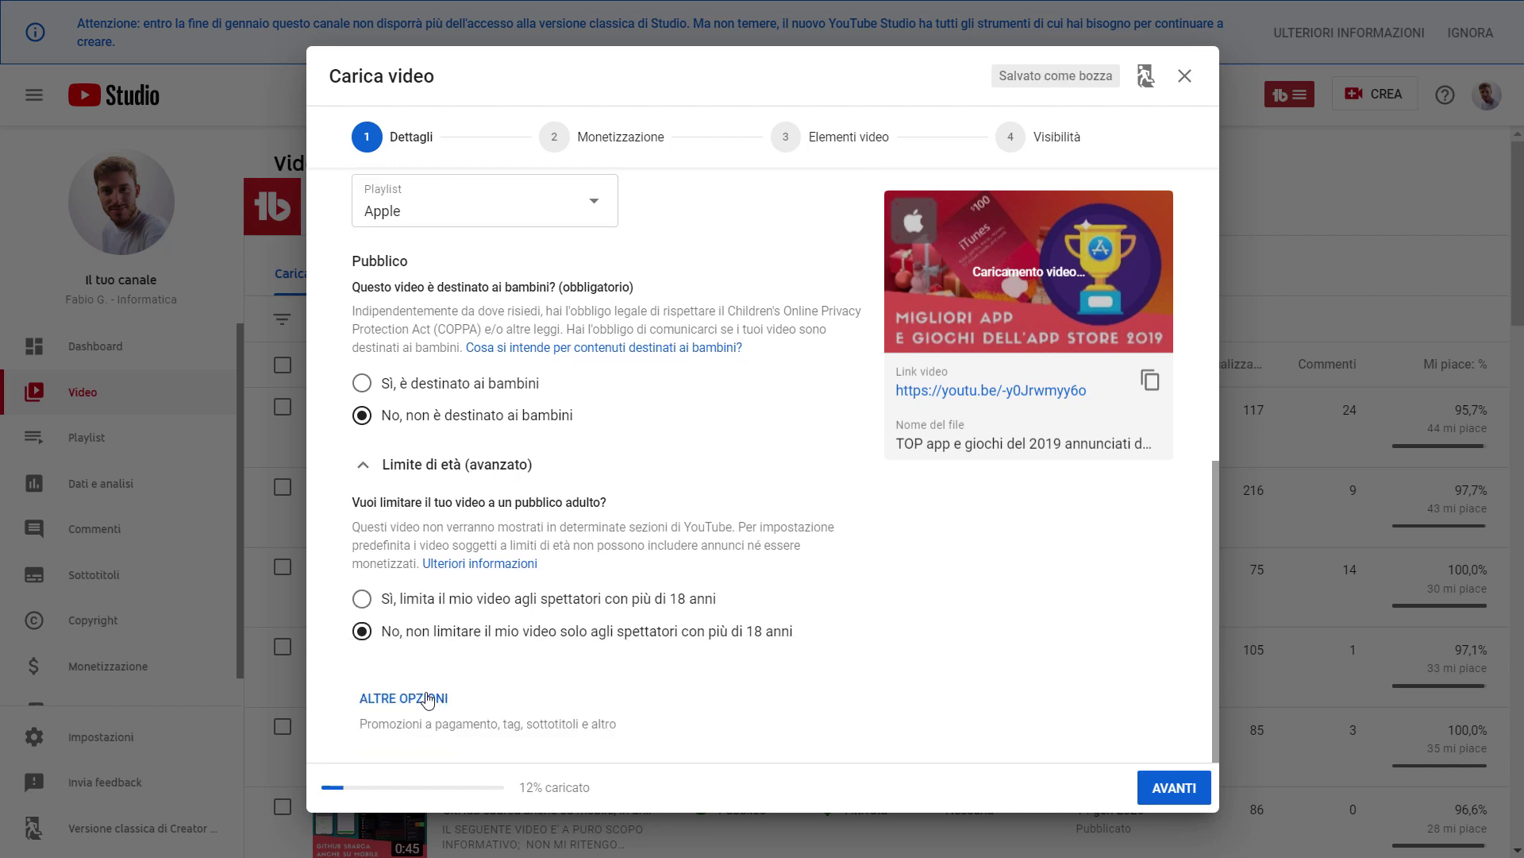
# Show the additional video options, and try the paid promotion declaration before clearing it again.
pyautogui.click(428, 700)
pyautogui.moveTo(1218, 459); pyautogui.dragTo(1217, 587)
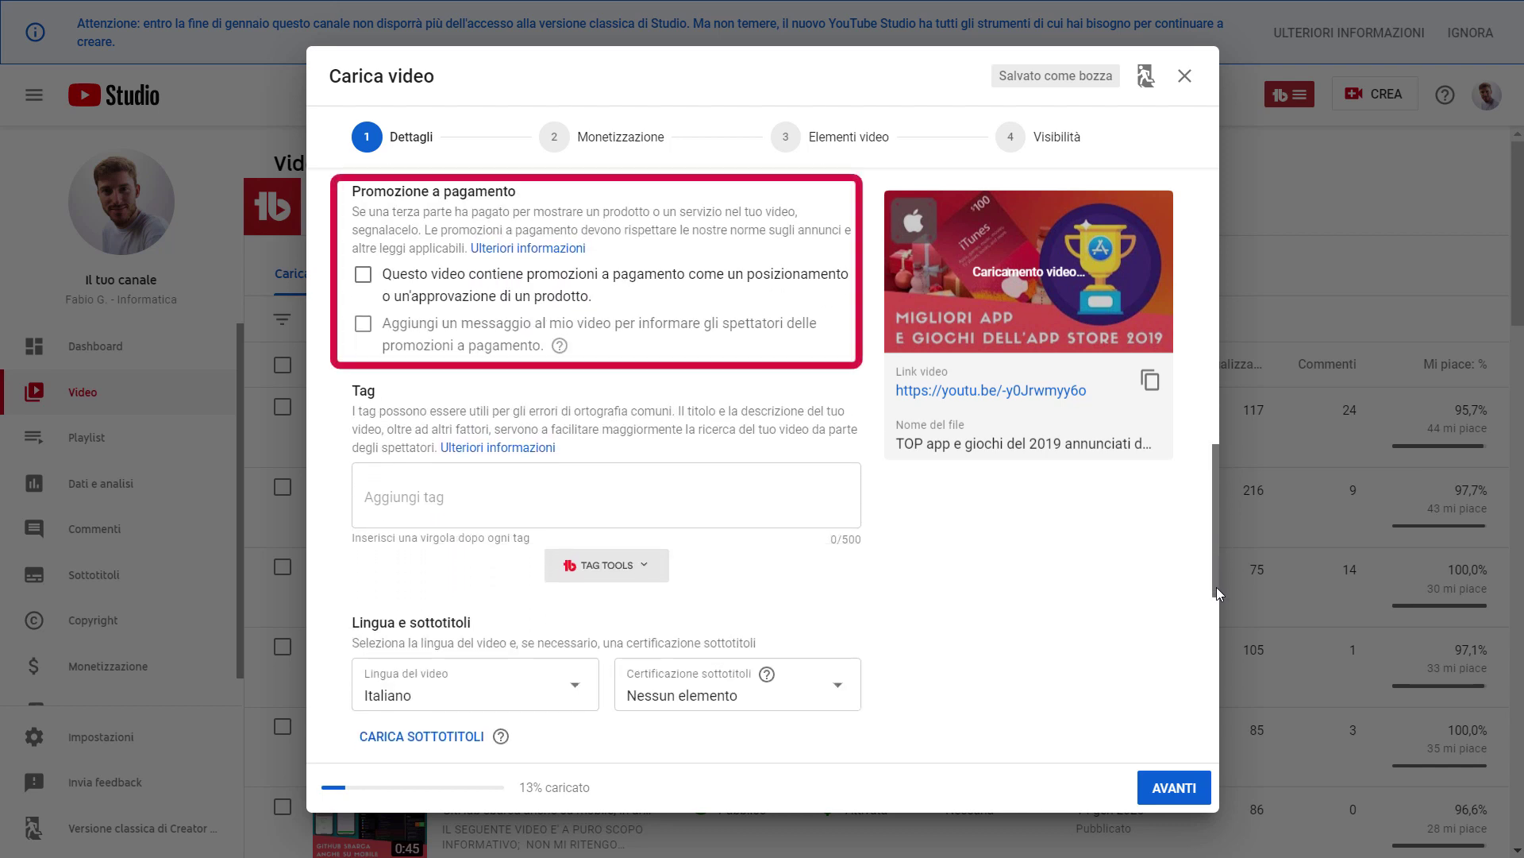
pyautogui.click(367, 280)
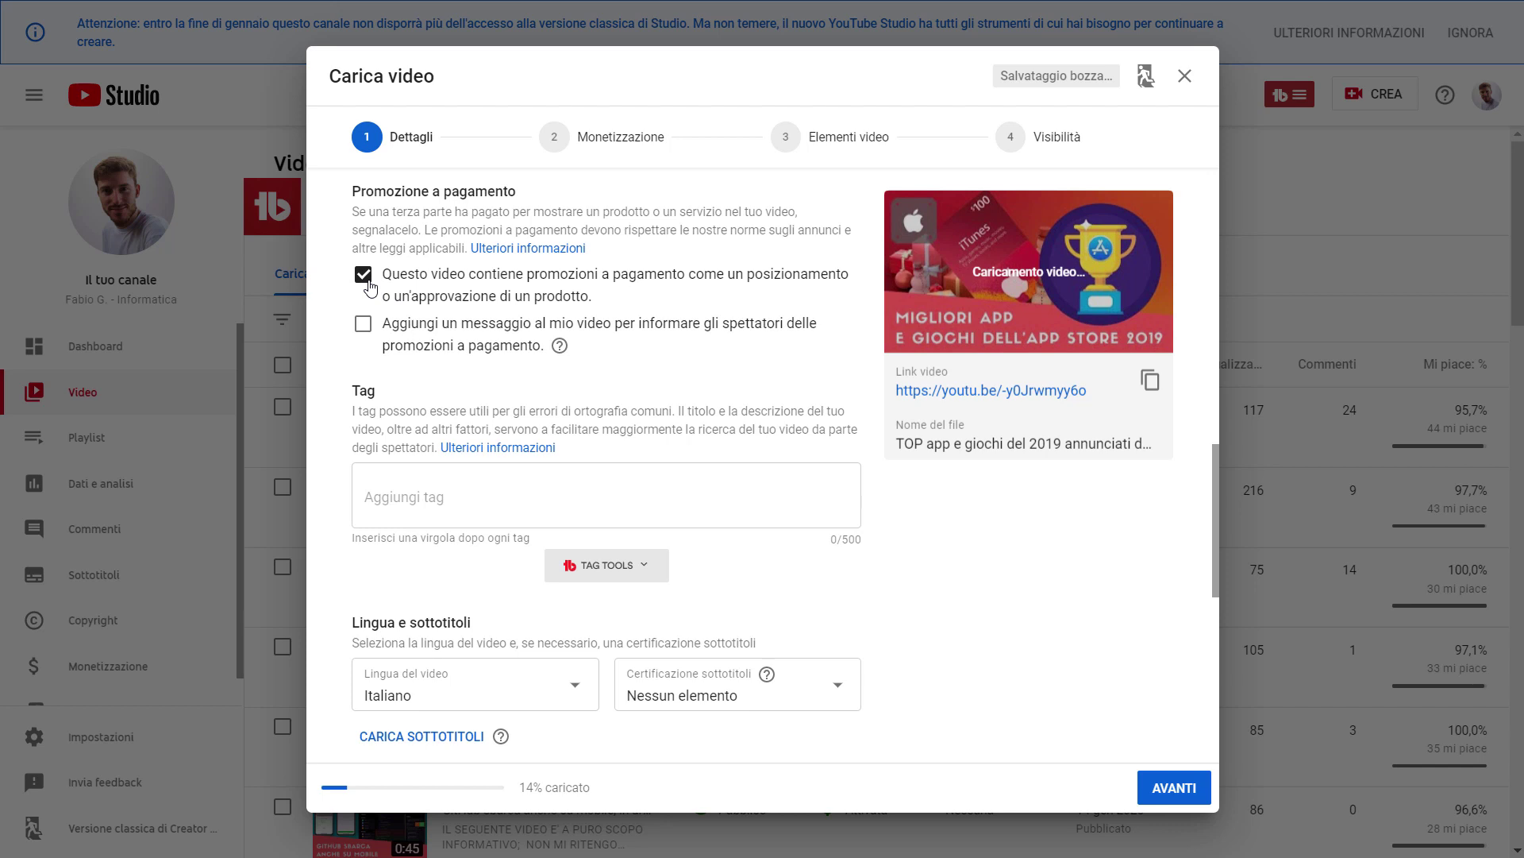
pyautogui.click(364, 276)
# Add the tags "migliori app 2019", "migliori giochi 2019", "app store 2019" and "apple store 2019" to the video.
pyautogui.click(425, 496)
pyautogui.write('miglior')
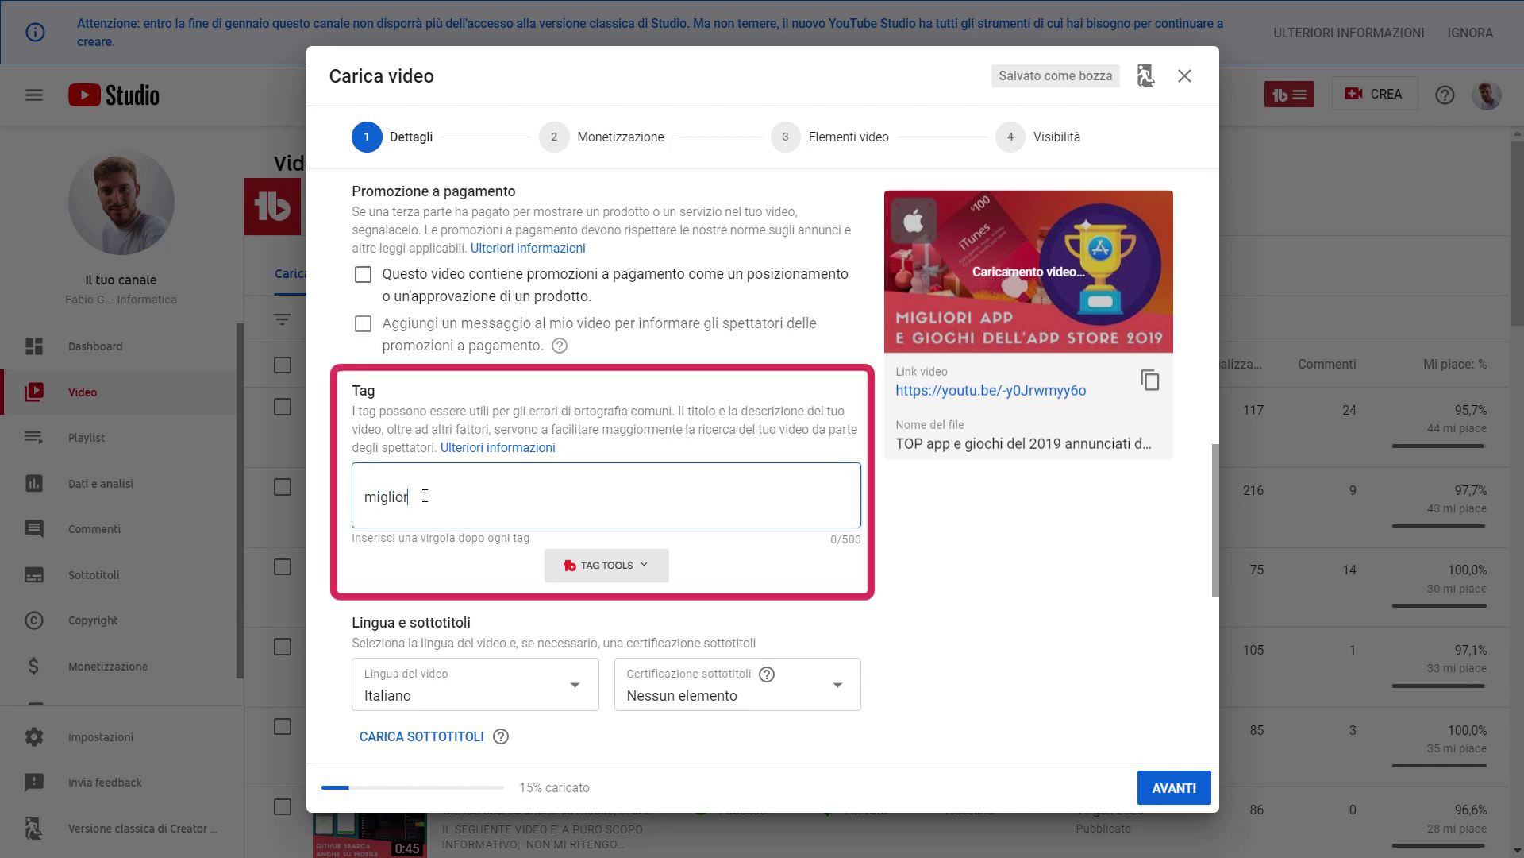
pyautogui.write('i app 2019,migliori')
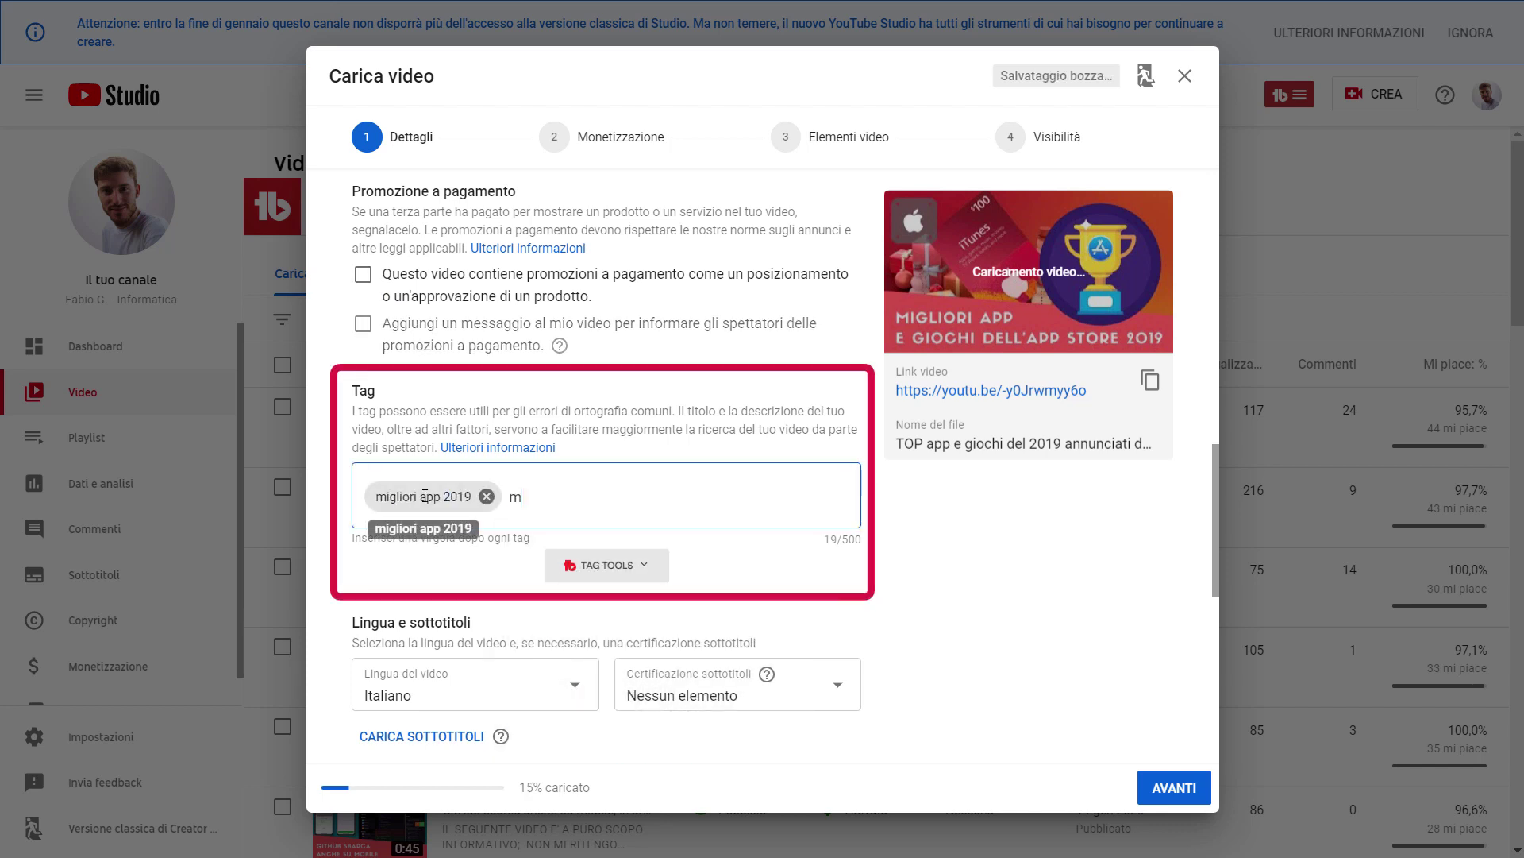
pyautogui.write(' giochi 201')
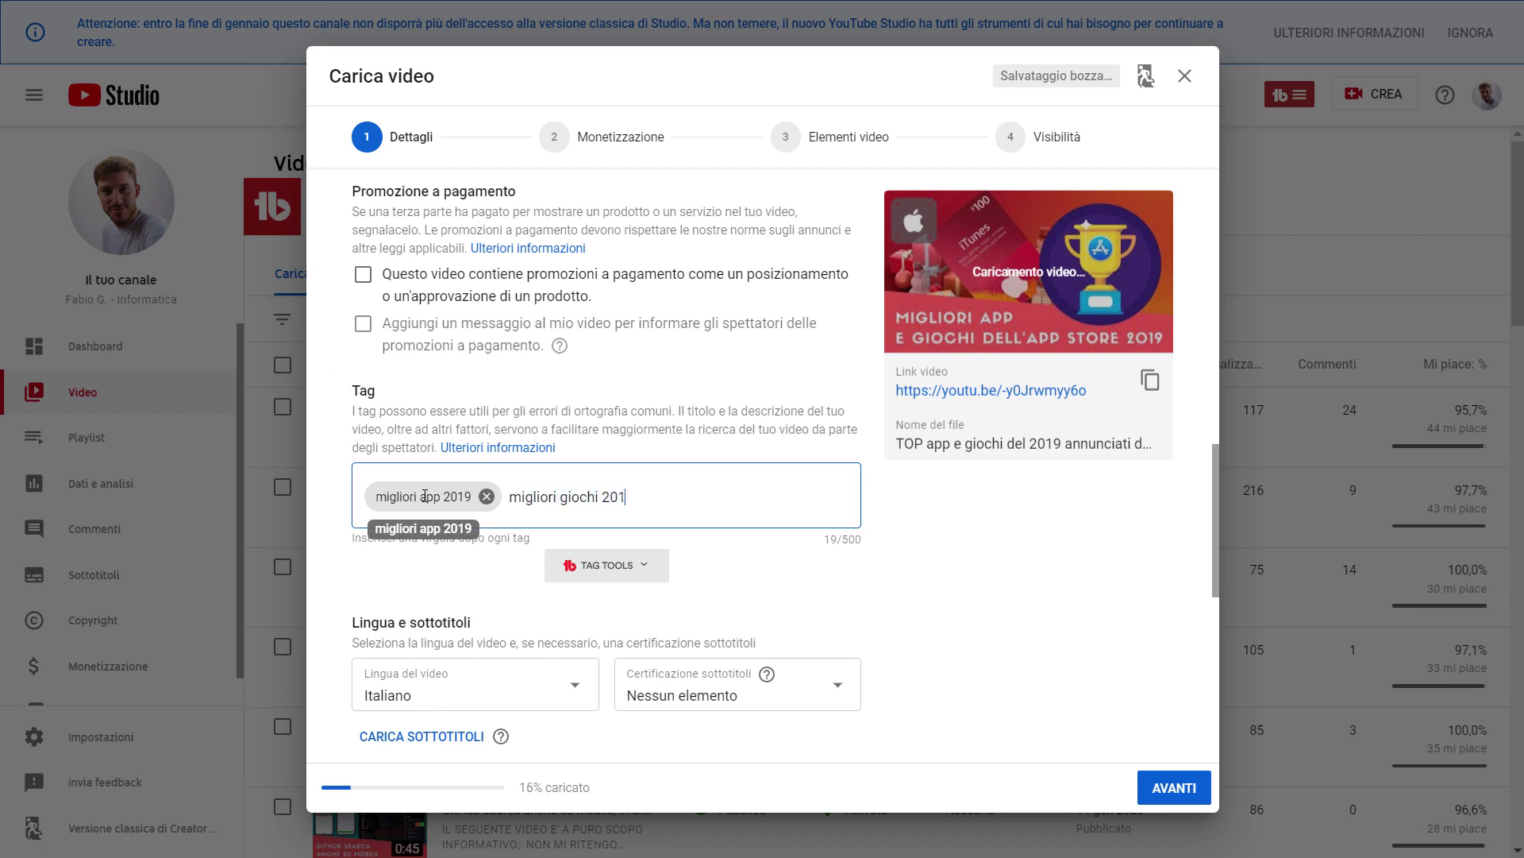
pyautogui.write('9,app stor')
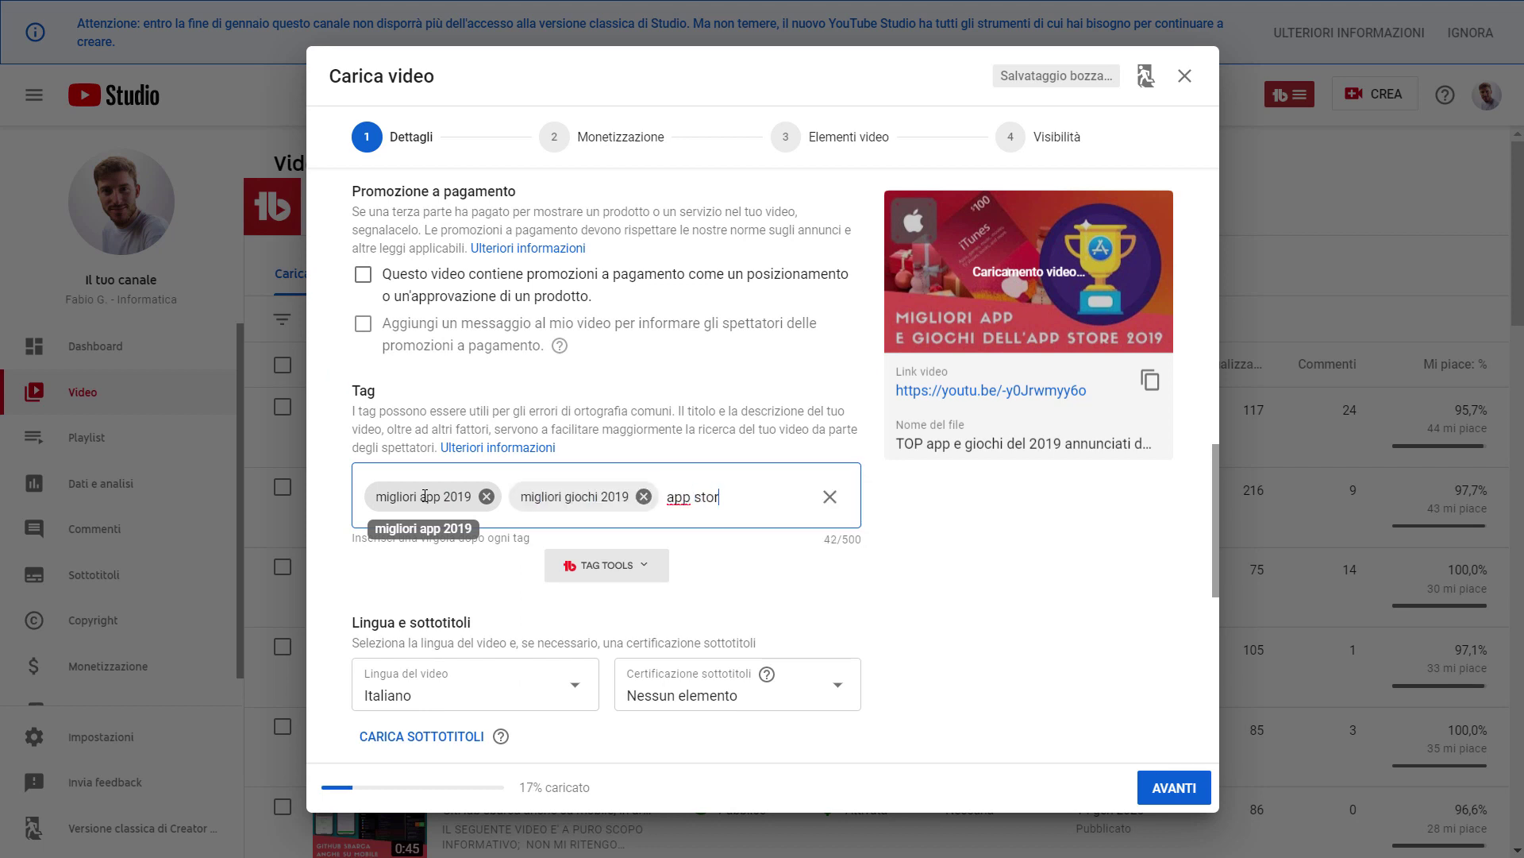
pyautogui.write('e 2019,apple')
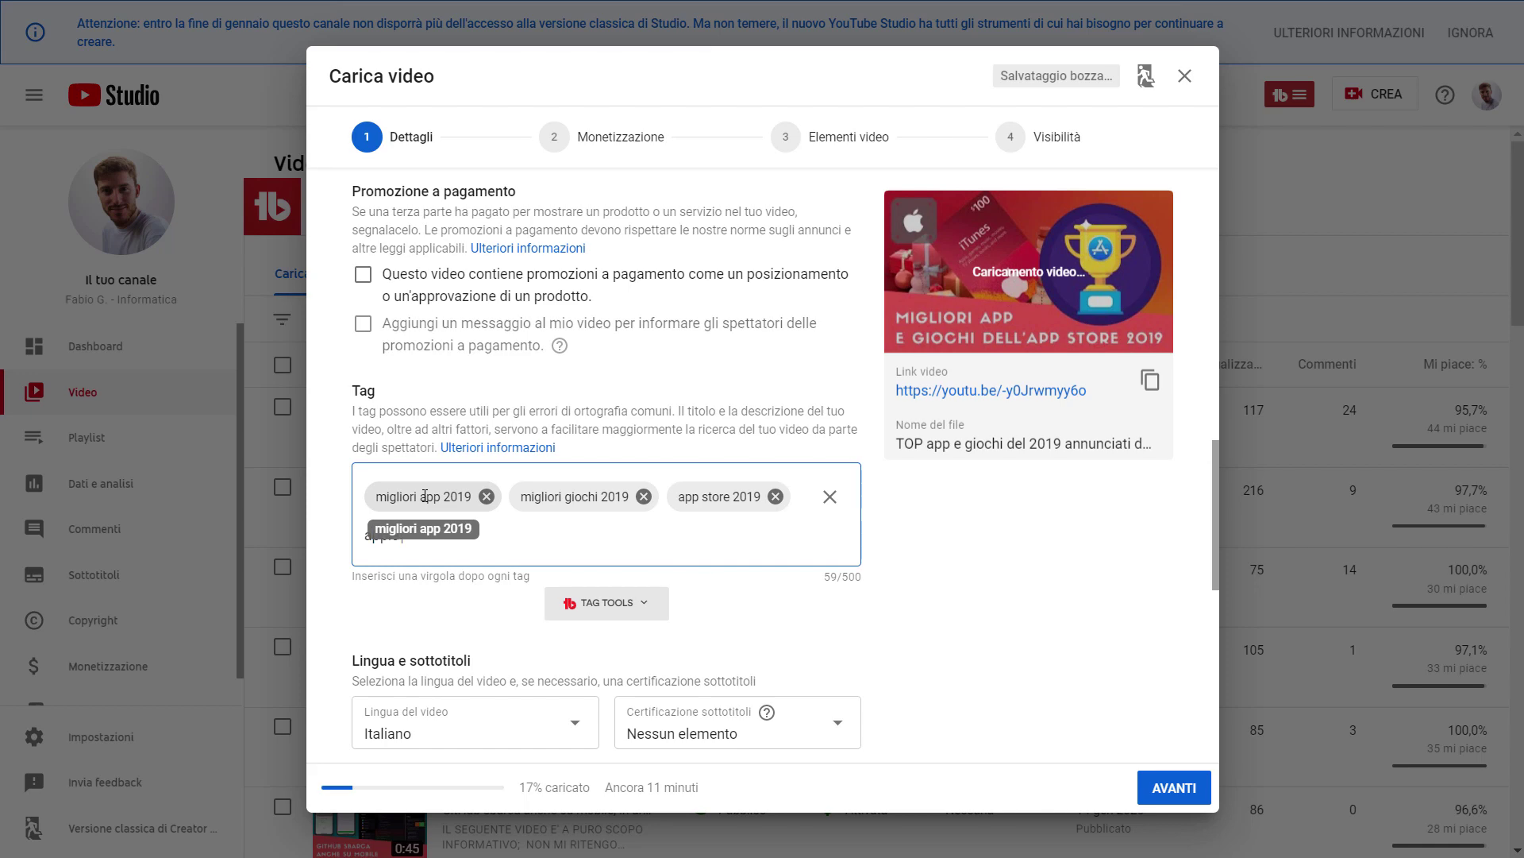
pyautogui.write(' store 2019,')
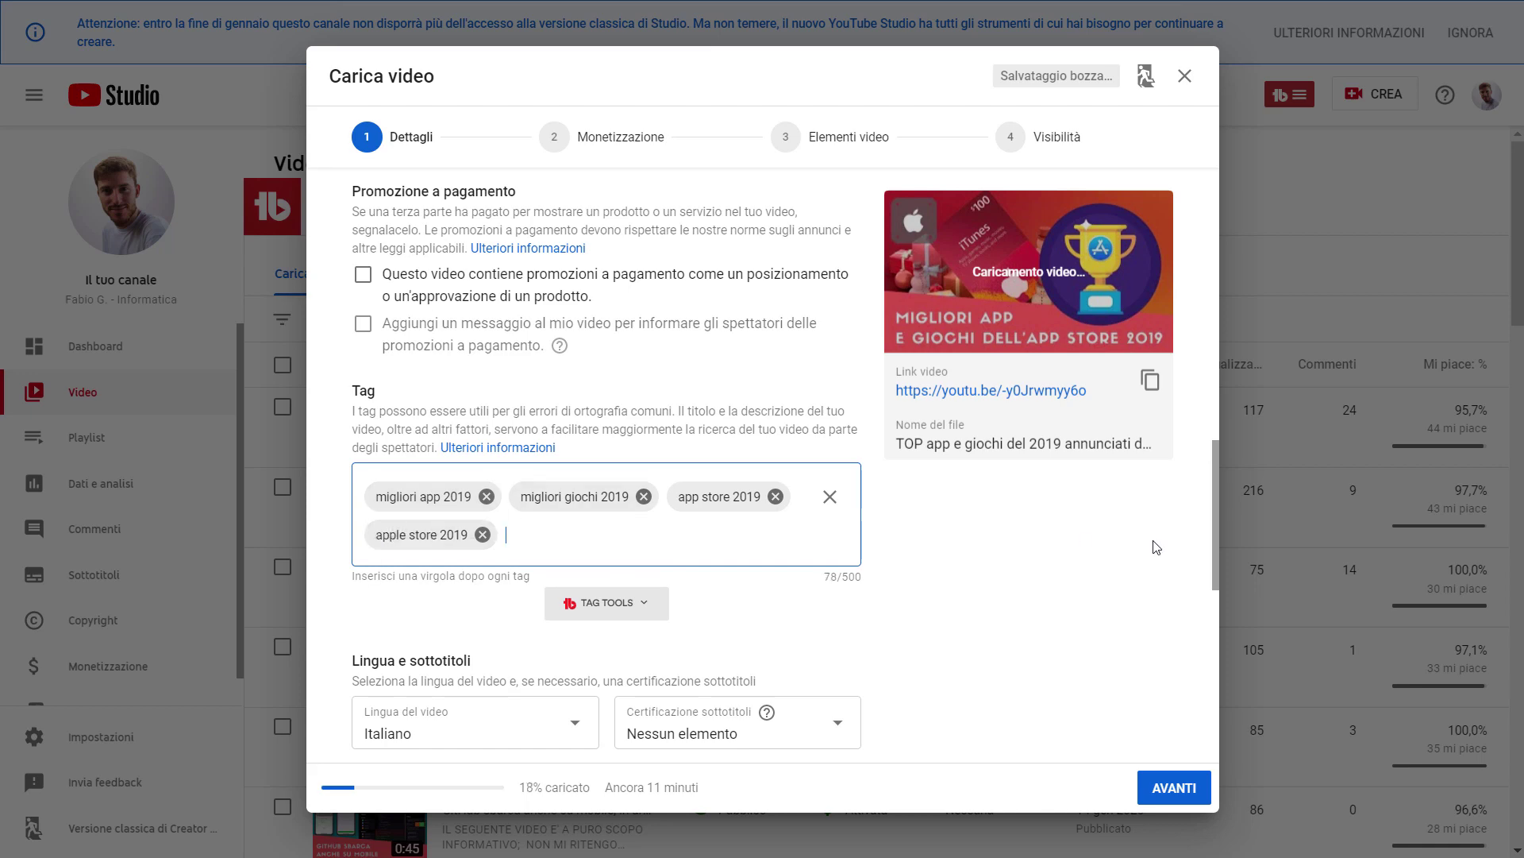
# Review the video language, caption certification and subtitle file type options without uploading subtitles.
pyautogui.moveTo(1216, 535); pyautogui.dragTo(1218, 642)
pyautogui.click(568, 270)
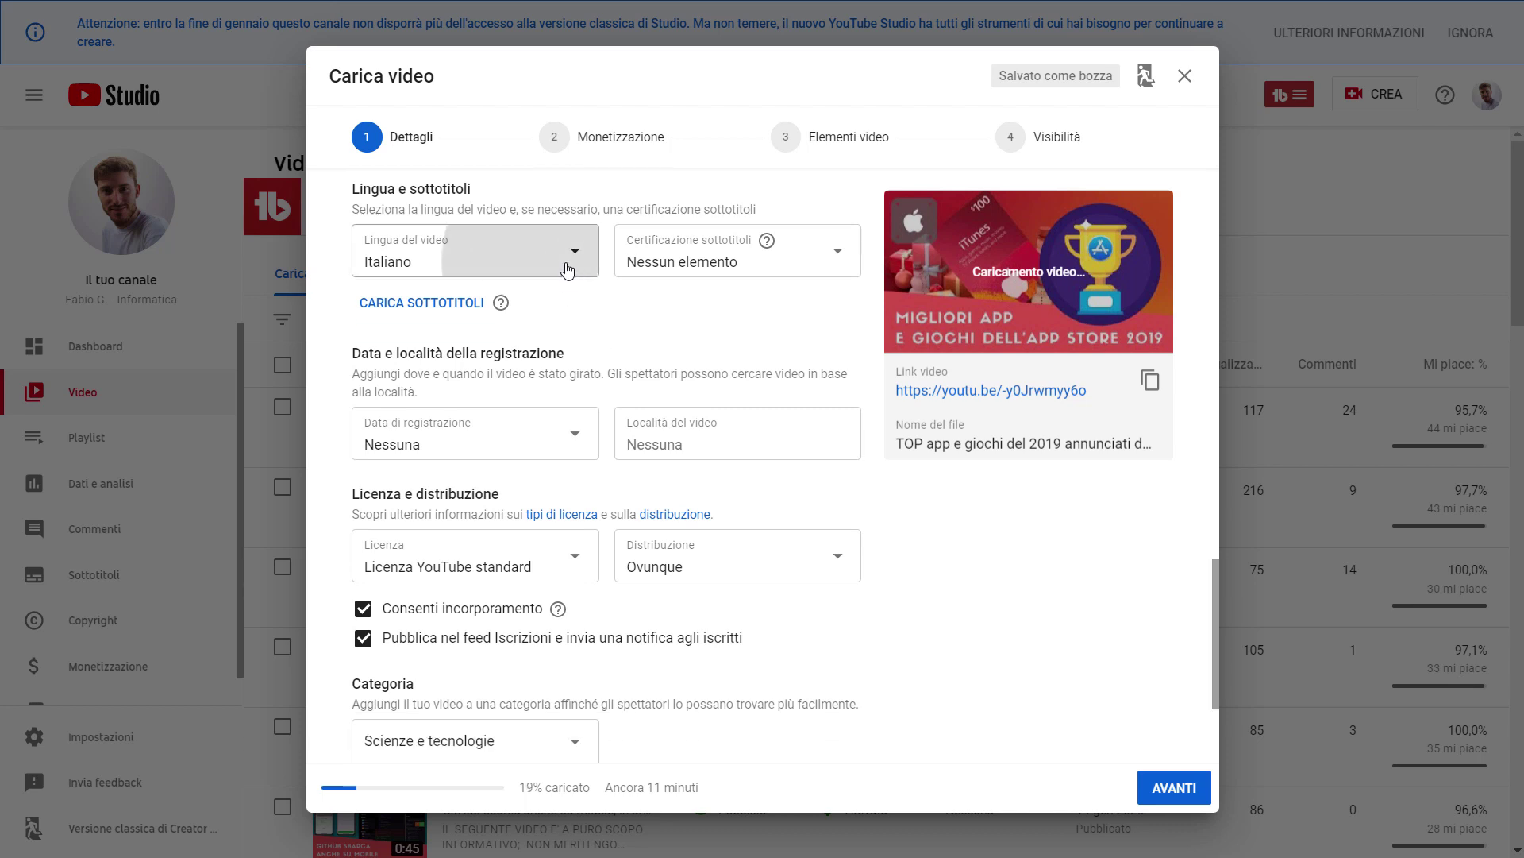
pyautogui.click(658, 300)
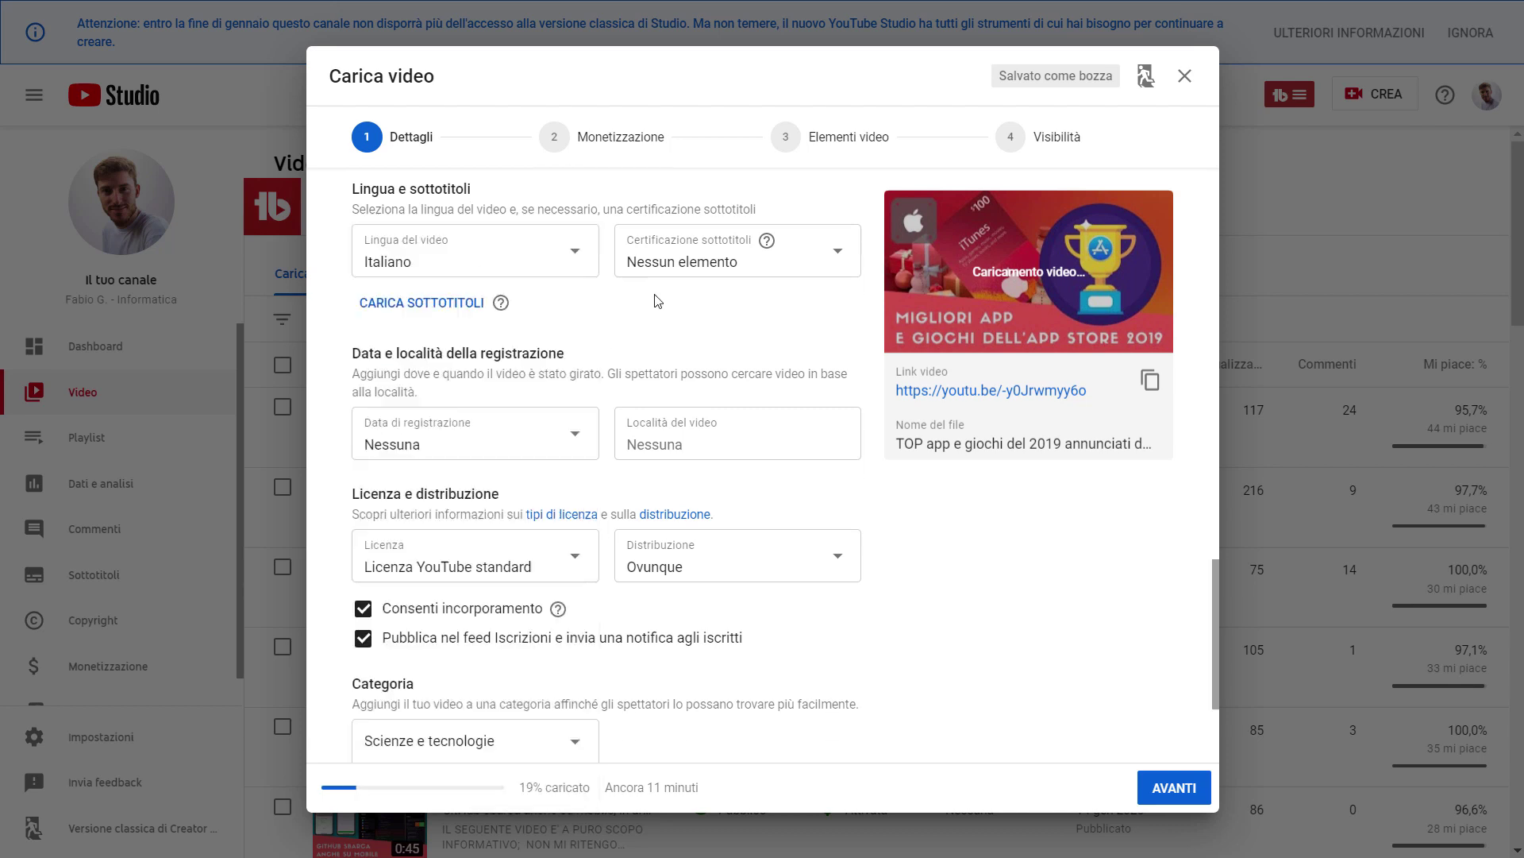
pyautogui.click(680, 265)
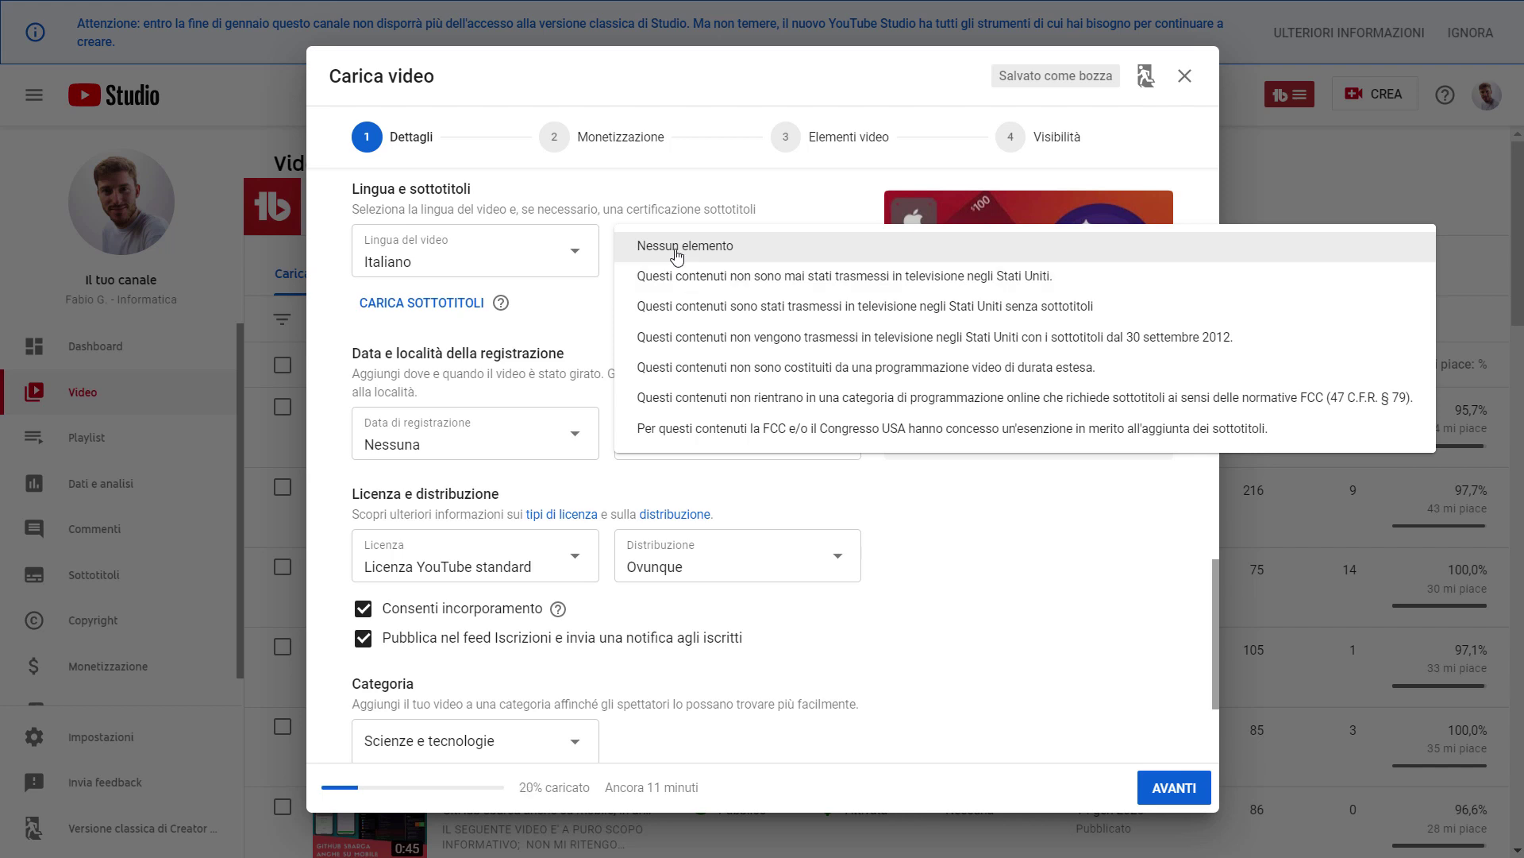
pyautogui.click(677, 252)
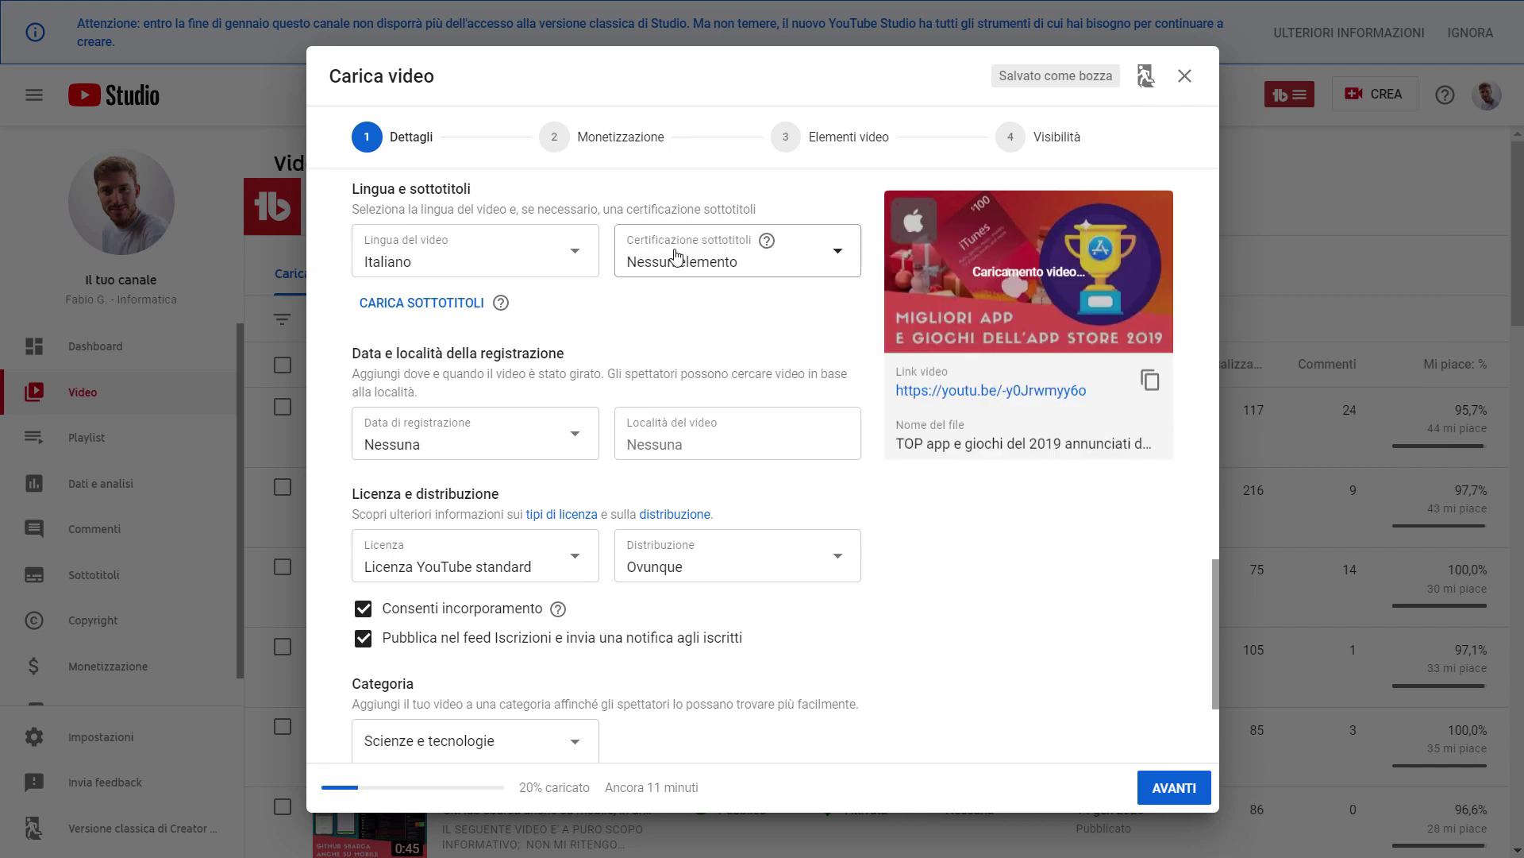
pyautogui.click(463, 308)
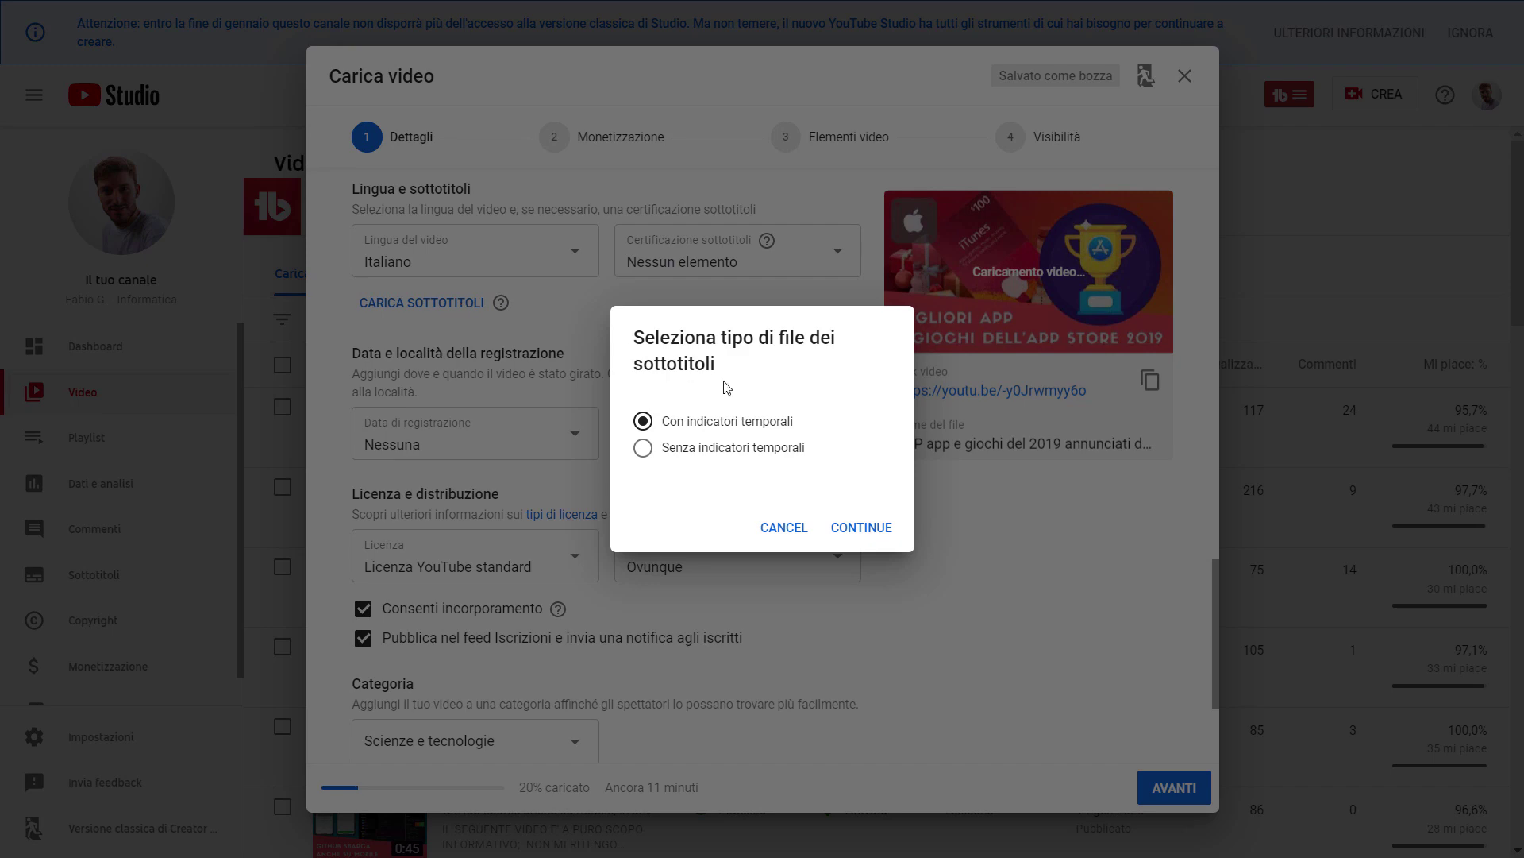
pyautogui.click(785, 529)
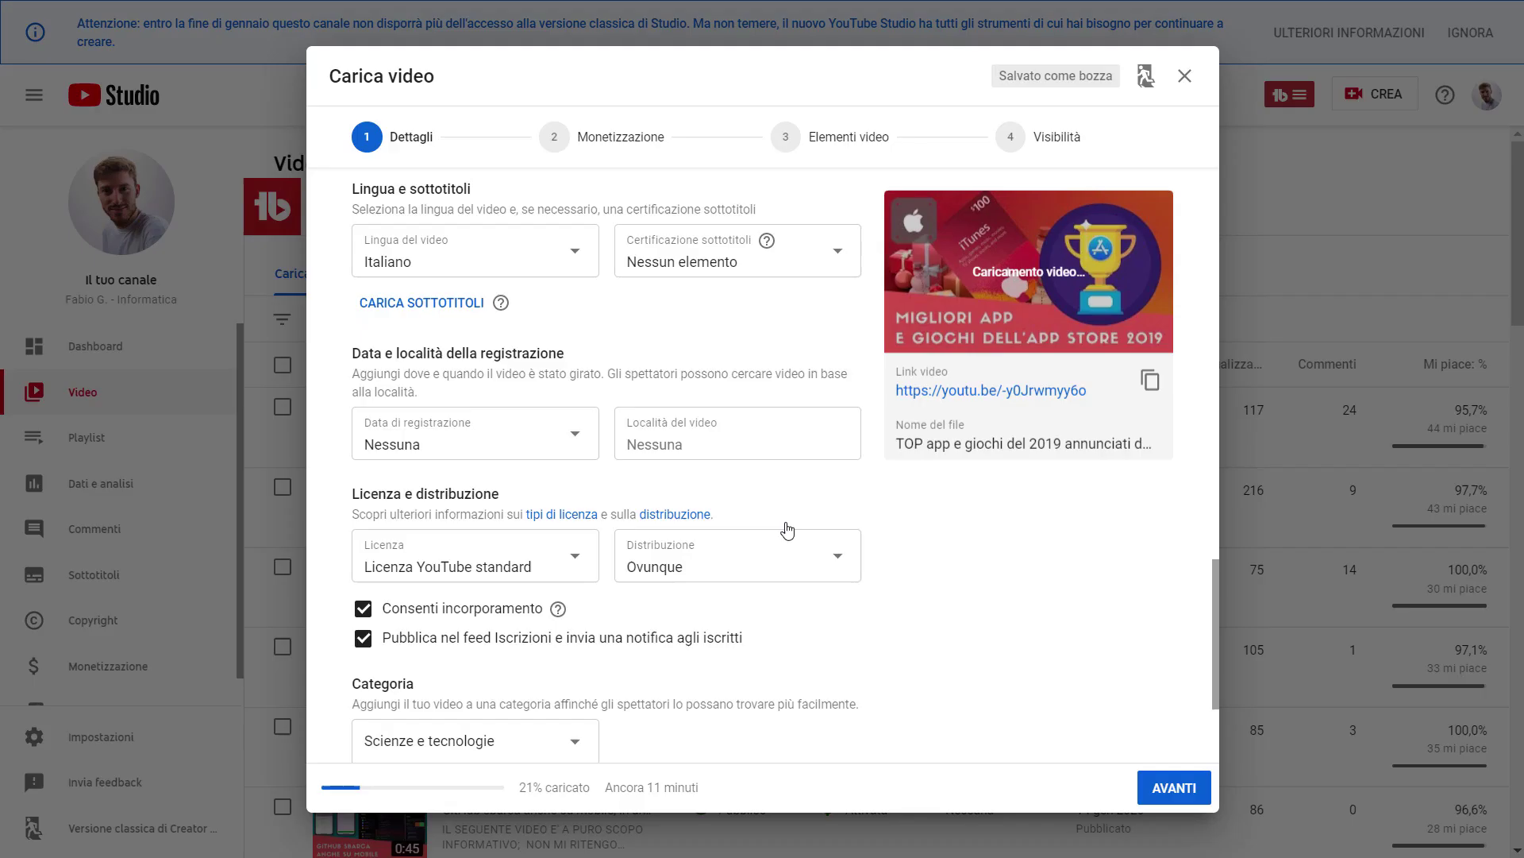
# Set the recording date to 21 gen 2020 and open the video location for editing.
pyautogui.click(528, 441)
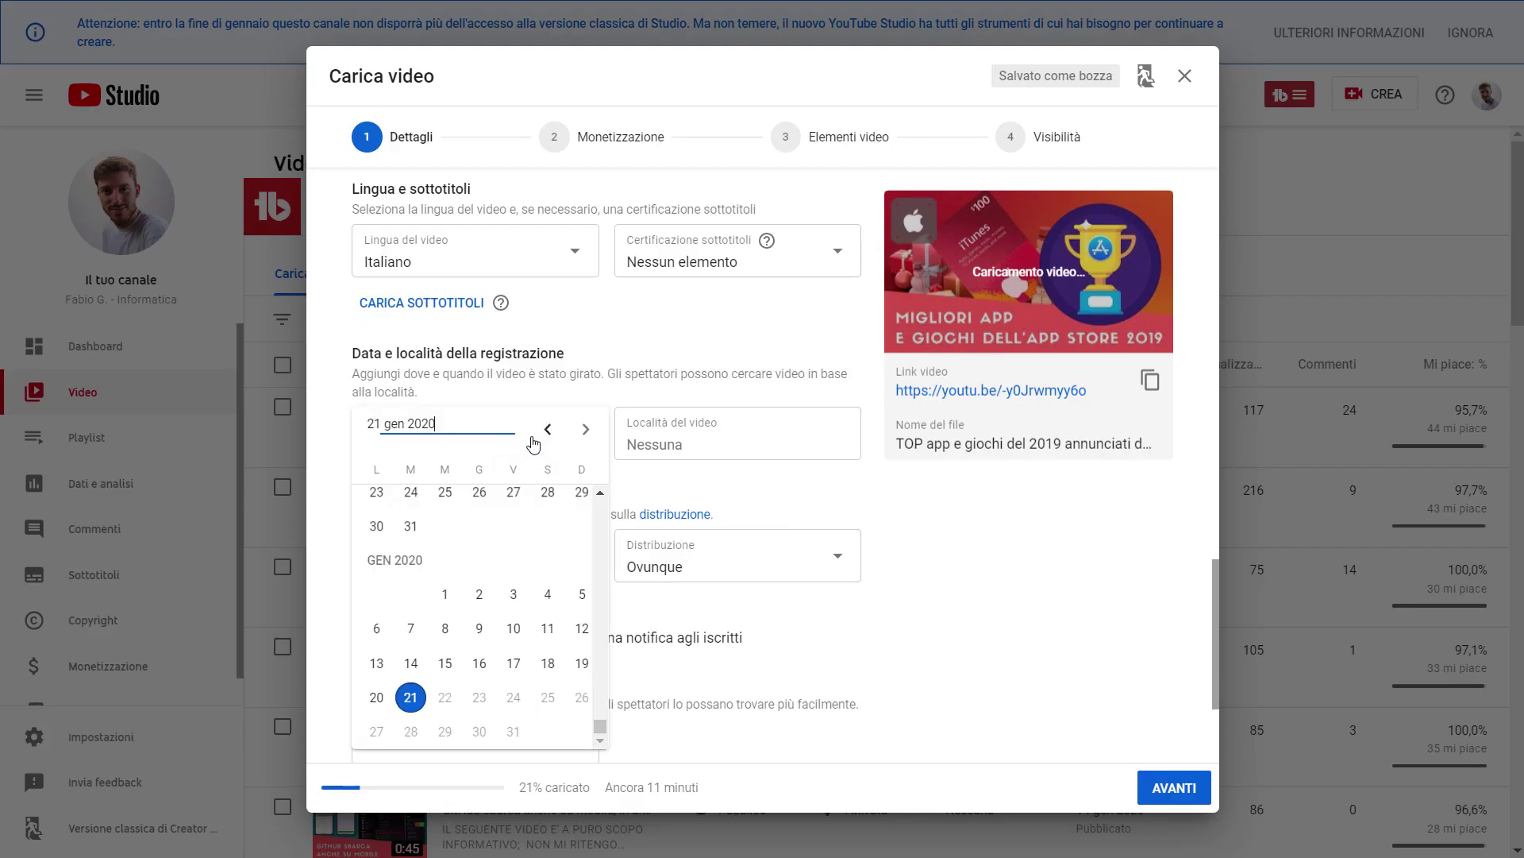
pyautogui.click(411, 697)
pyautogui.click(711, 431)
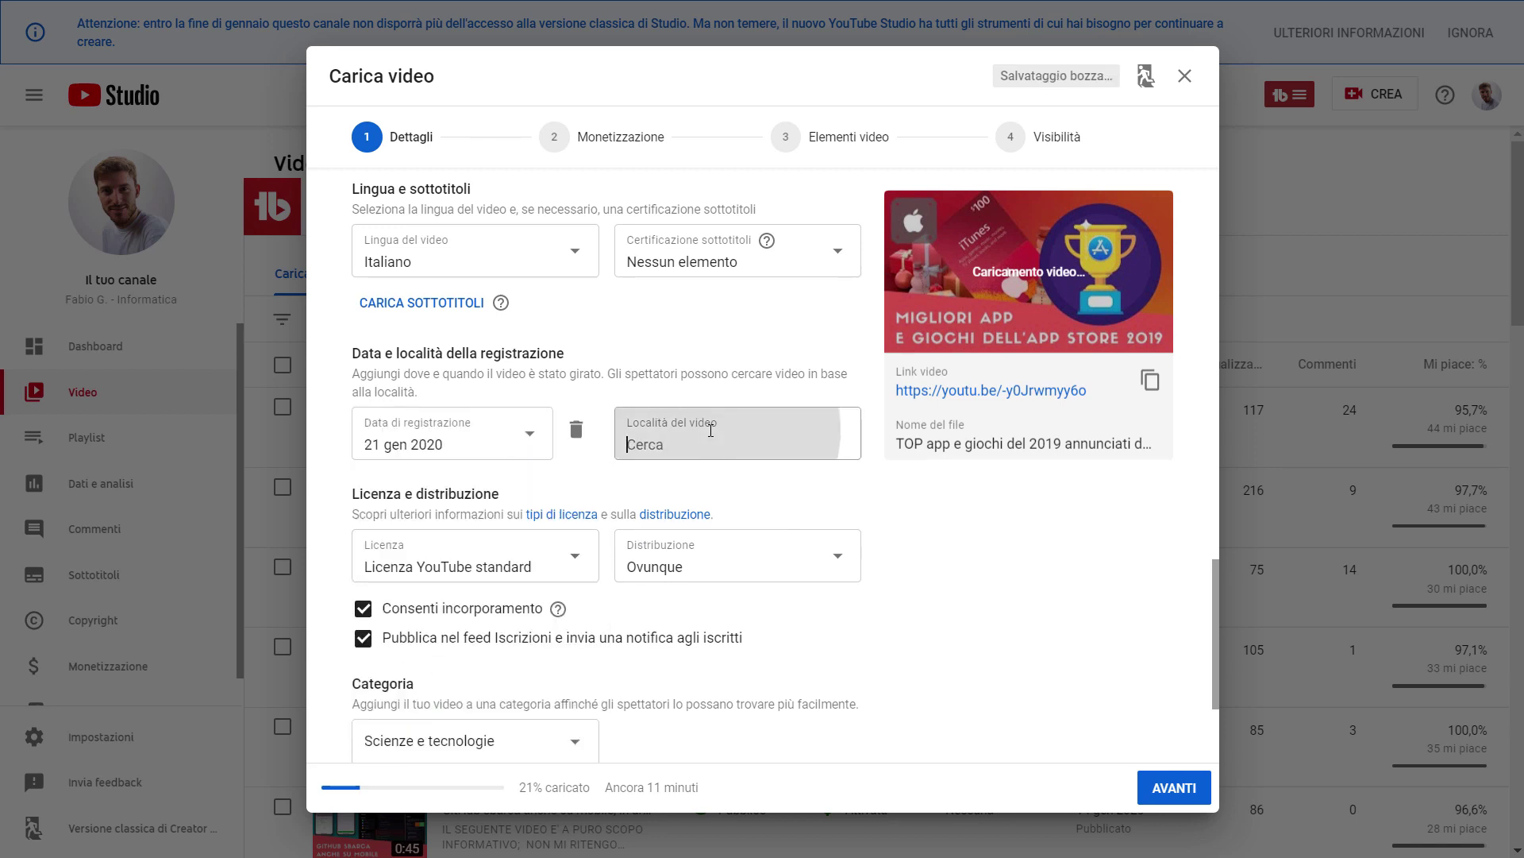
# Review the licence and distribution options, keeping Licenza YouTube standard and Ovunque.
pyautogui.scroll(-3, 711, 431)
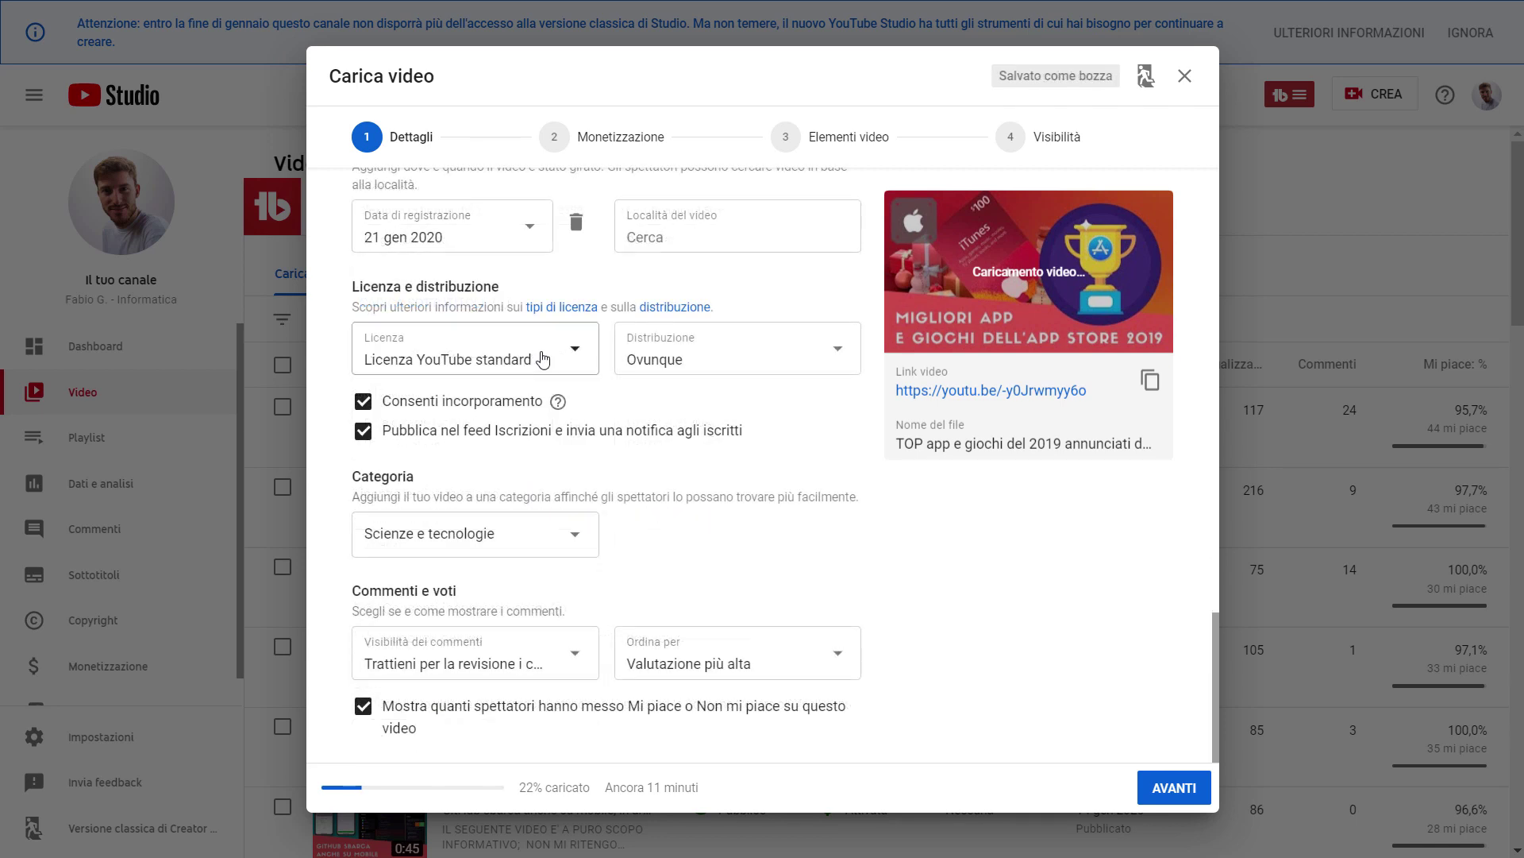
pyautogui.click(543, 358)
pyautogui.click(543, 354)
pyautogui.click(746, 359)
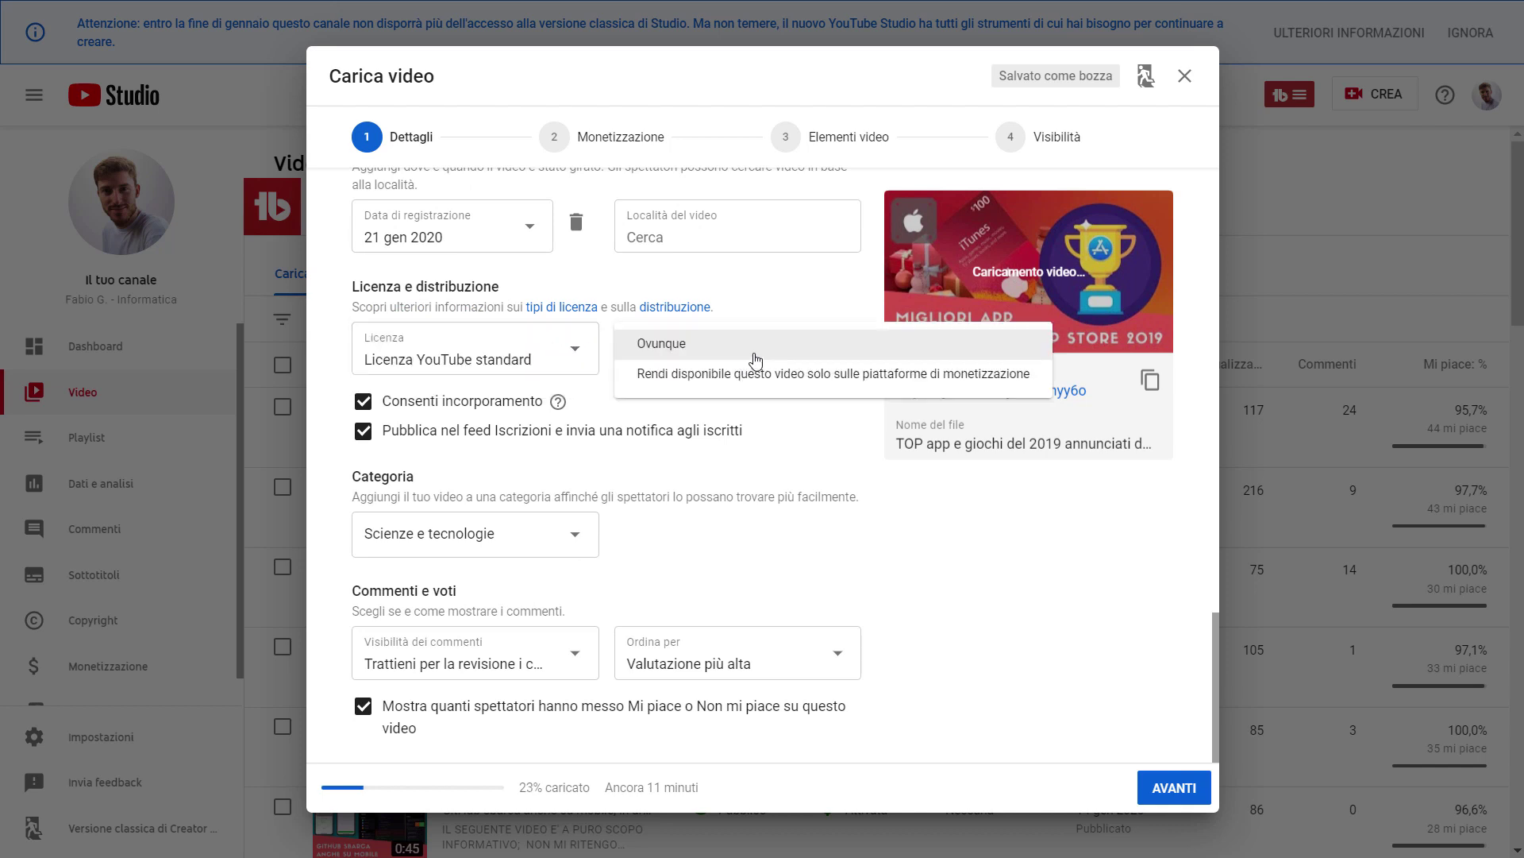
pyautogui.click(754, 355)
# Try disabling embedding and the subscription feed notification, turning each option back on.
pyautogui.click(363, 401)
pyautogui.click(363, 401)
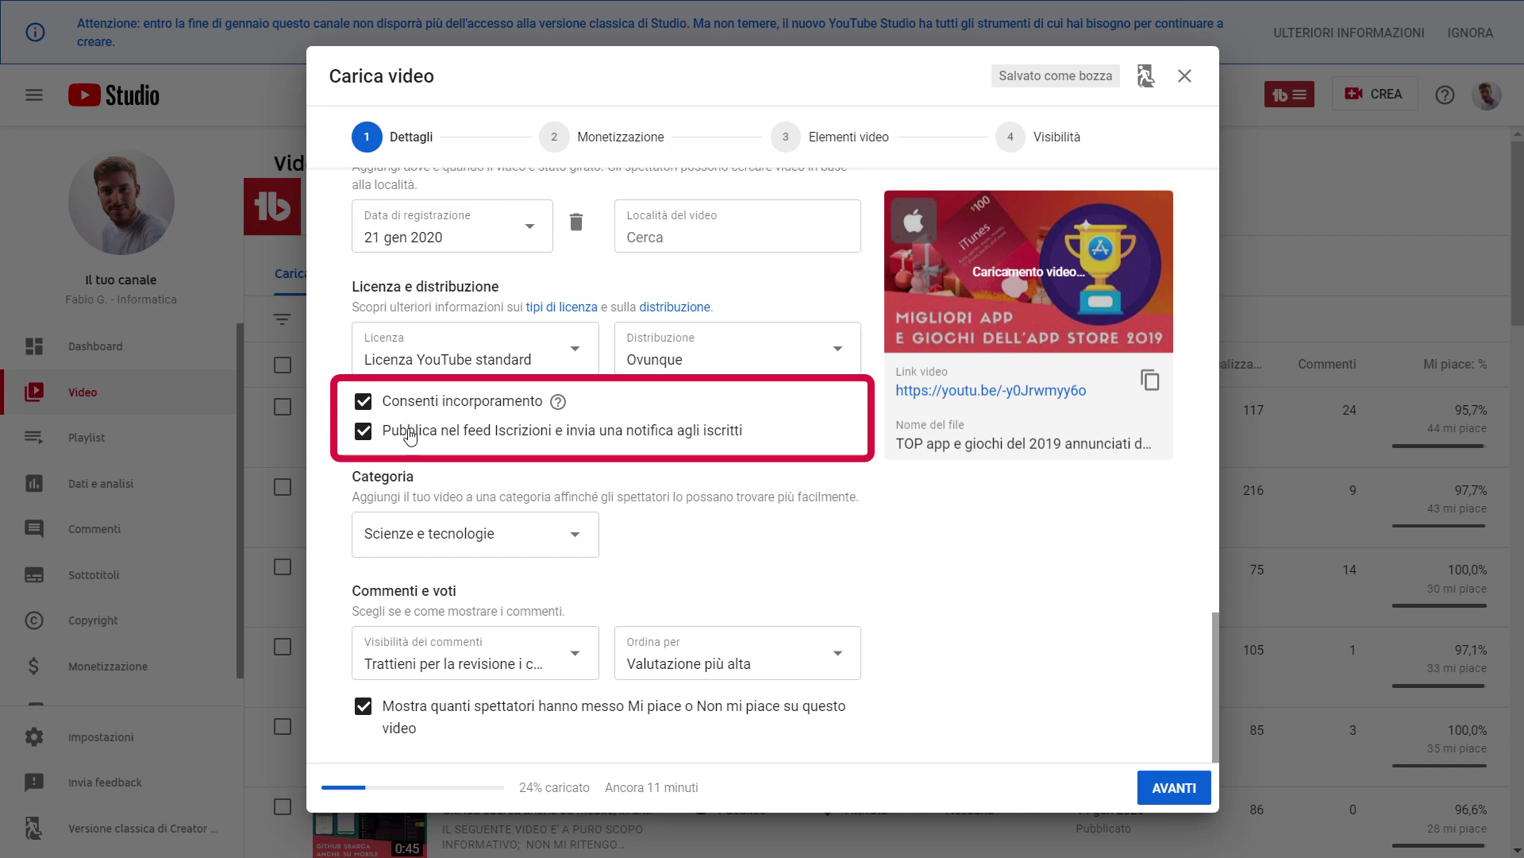
pyautogui.click(411, 436)
pyautogui.click(411, 437)
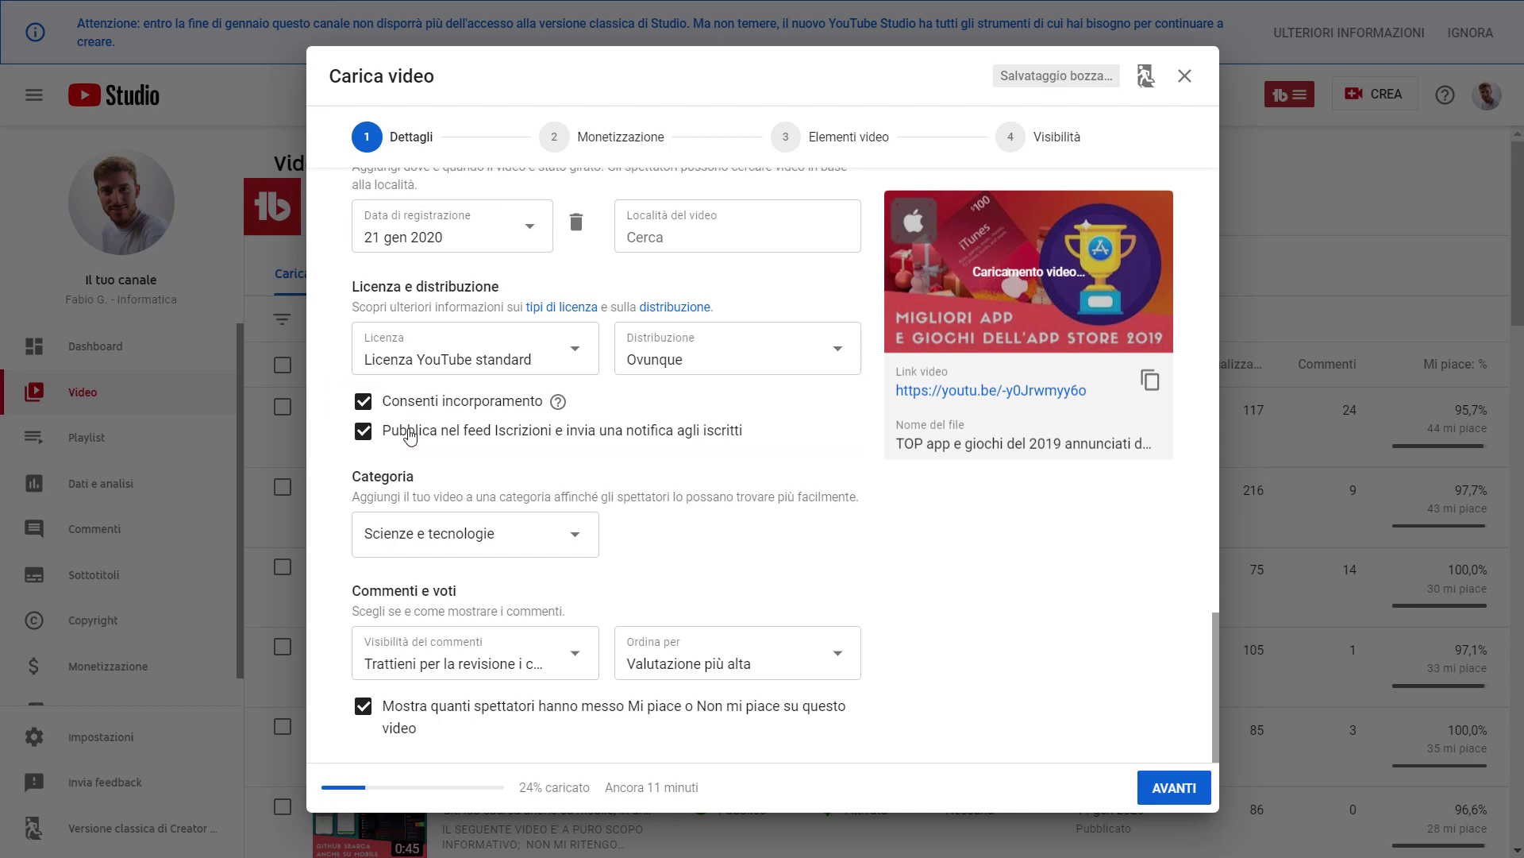
# Review the category, comment visibility and sort options, keeping Scienze e tecnologie and Valutazione più alta, and toggle the like count display off and on.
pyautogui.click(509, 547)
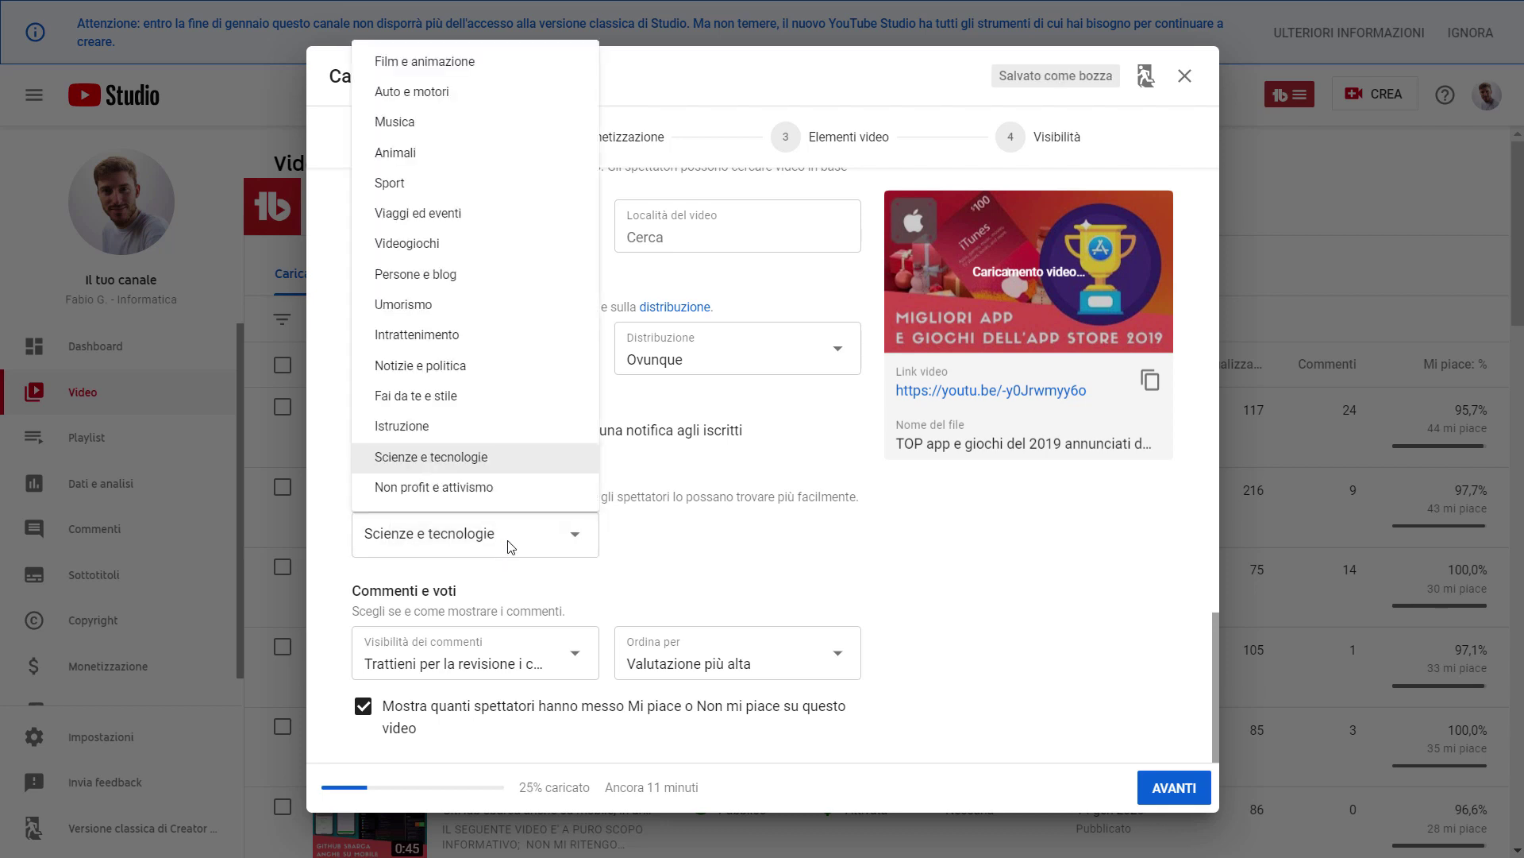
pyautogui.click(510, 548)
pyautogui.click(587, 671)
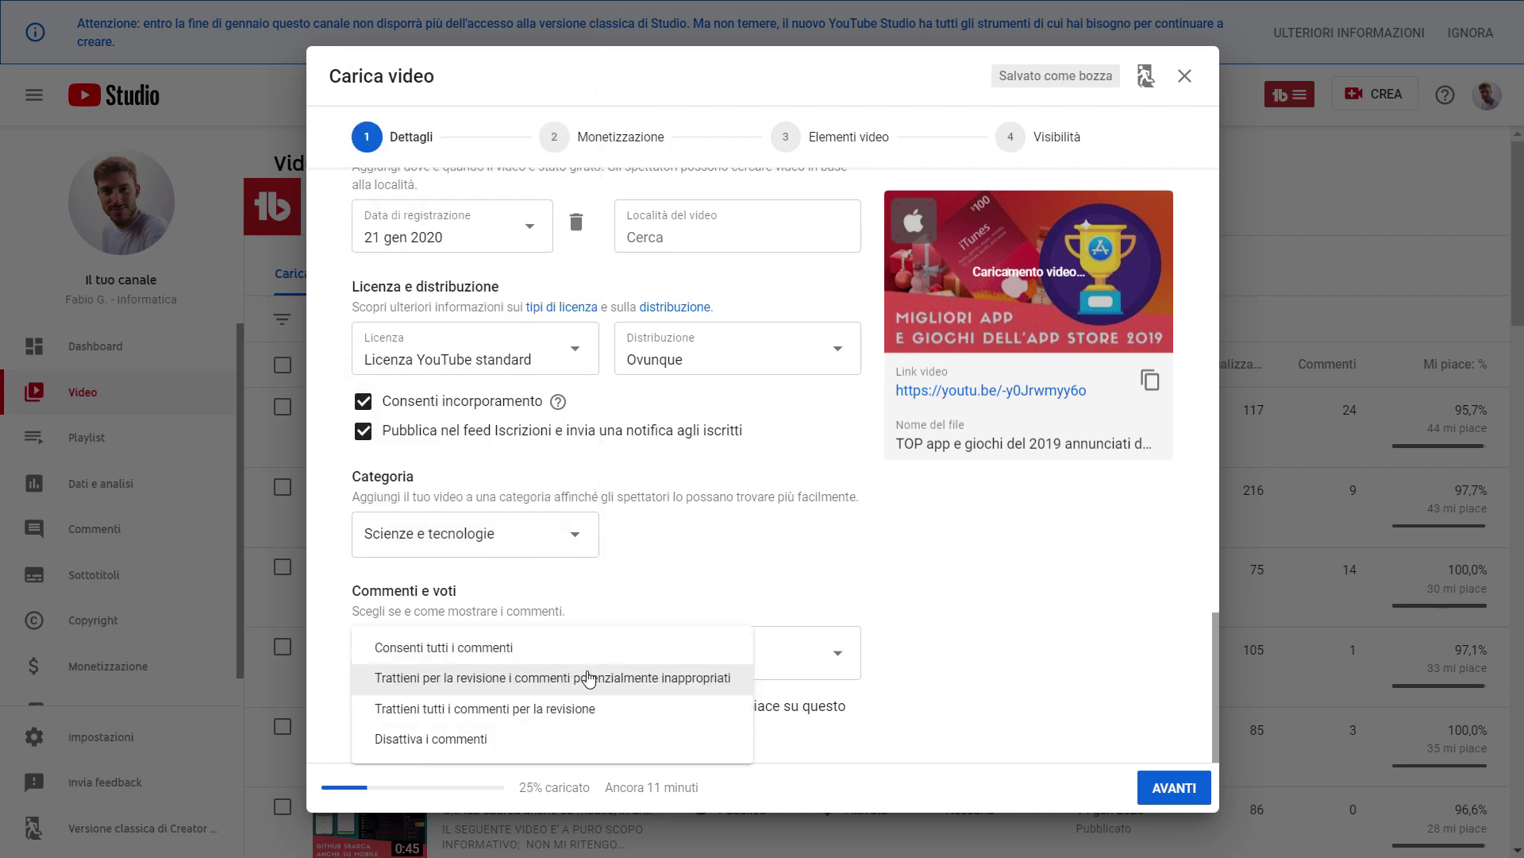
pyautogui.click(747, 685)
pyautogui.click(818, 652)
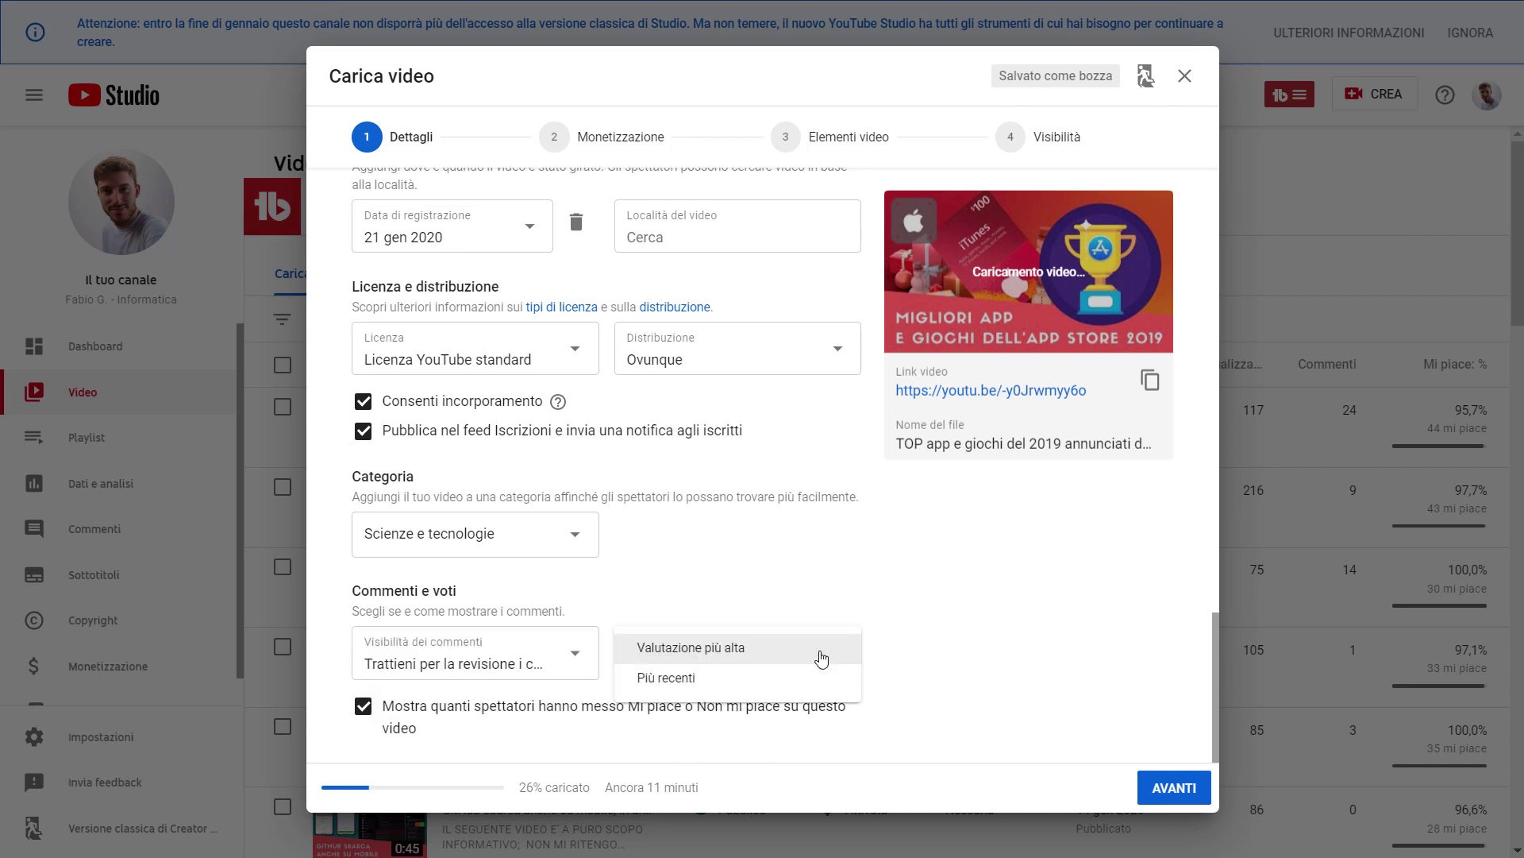
pyautogui.click(828, 655)
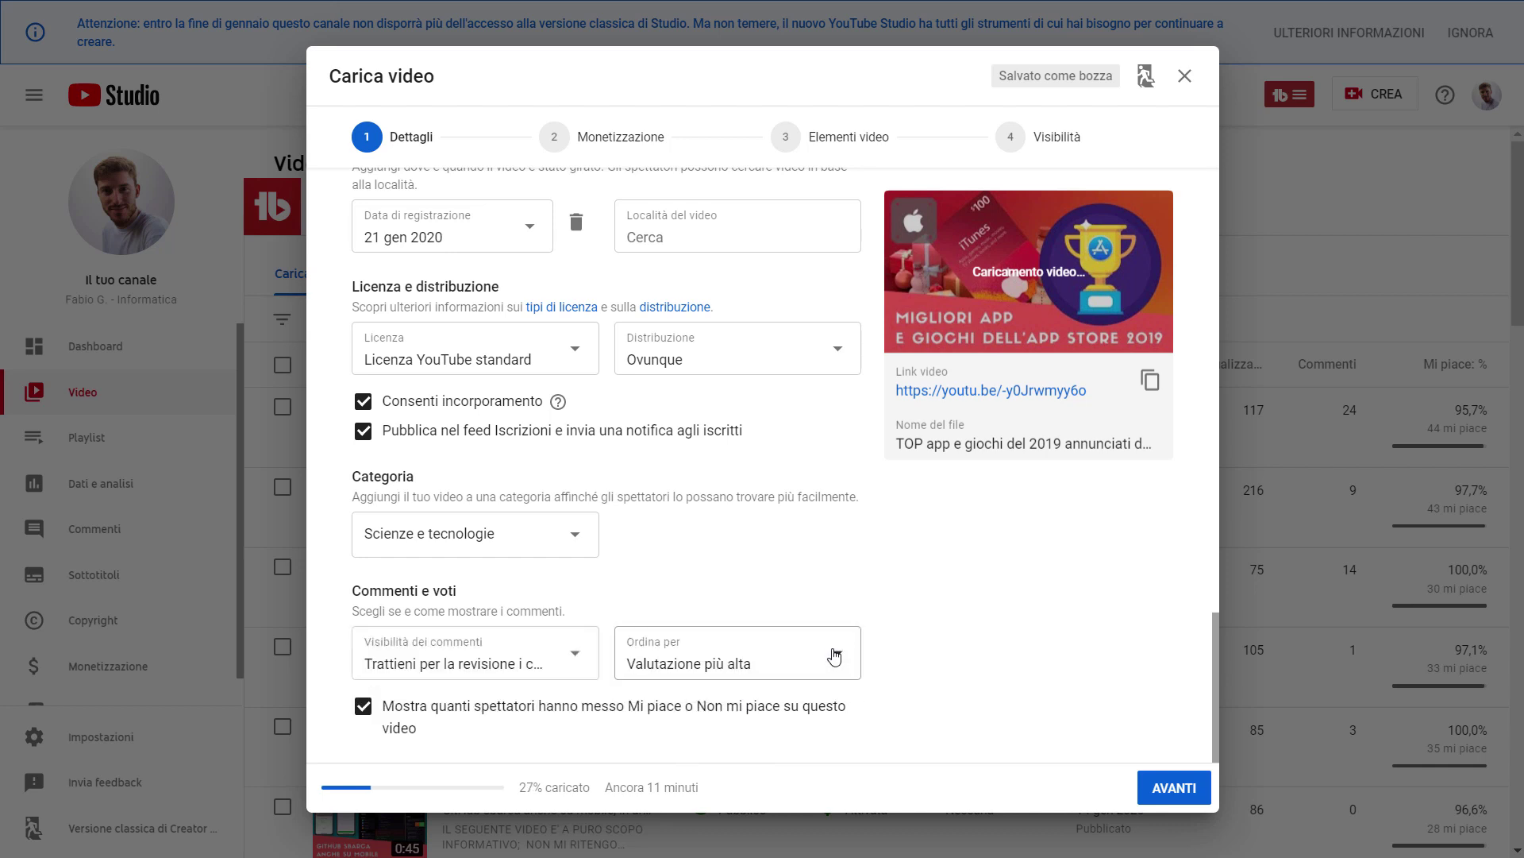
pyautogui.click(722, 718)
pyautogui.click(722, 717)
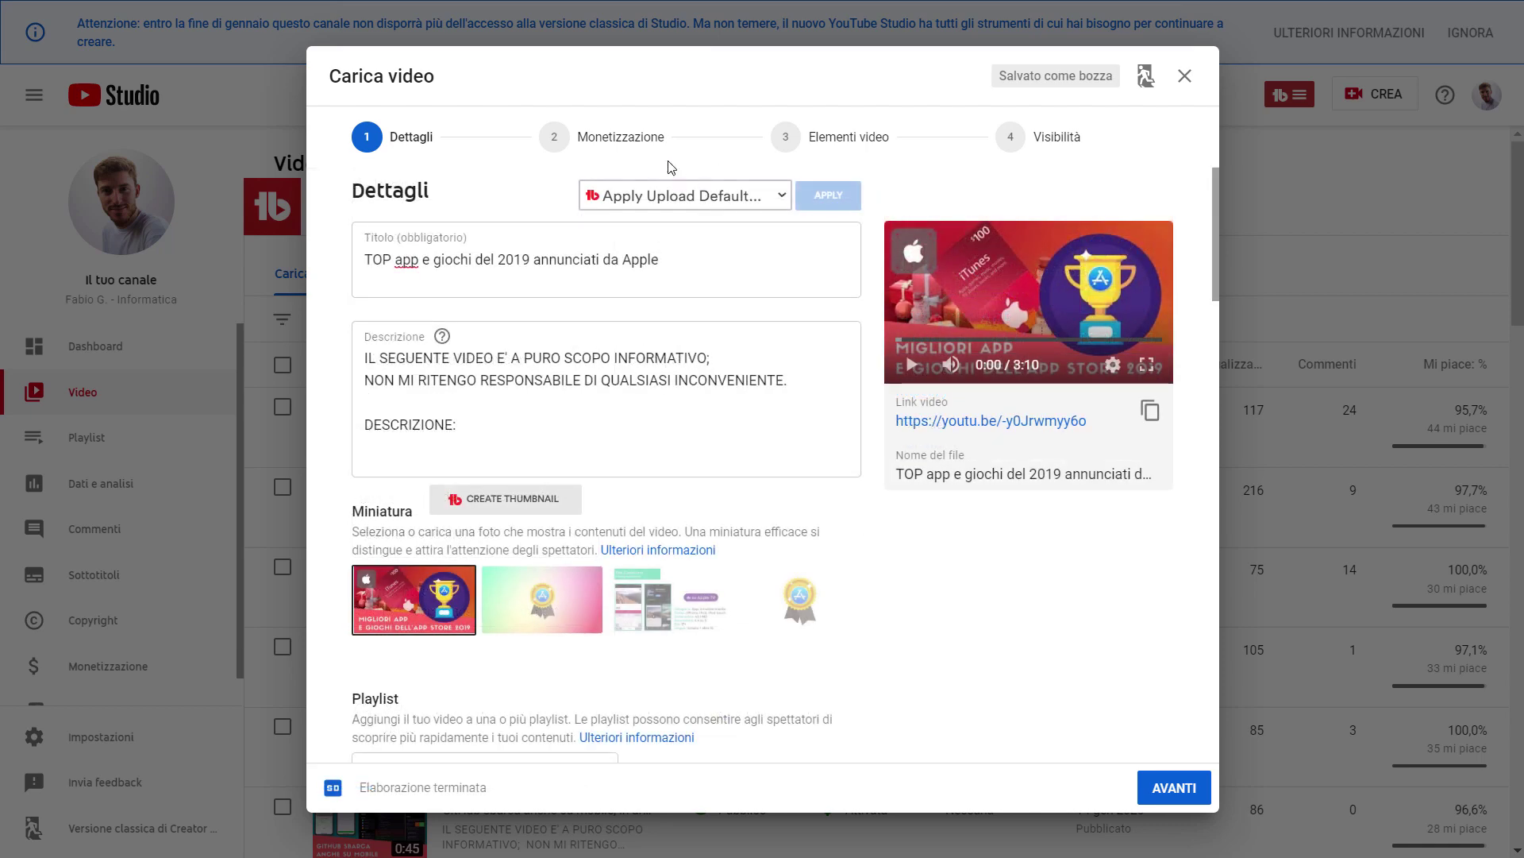
# Open the video's monetization settings and review the Attiva and Disattiva choices.
pyautogui.click(652, 151)
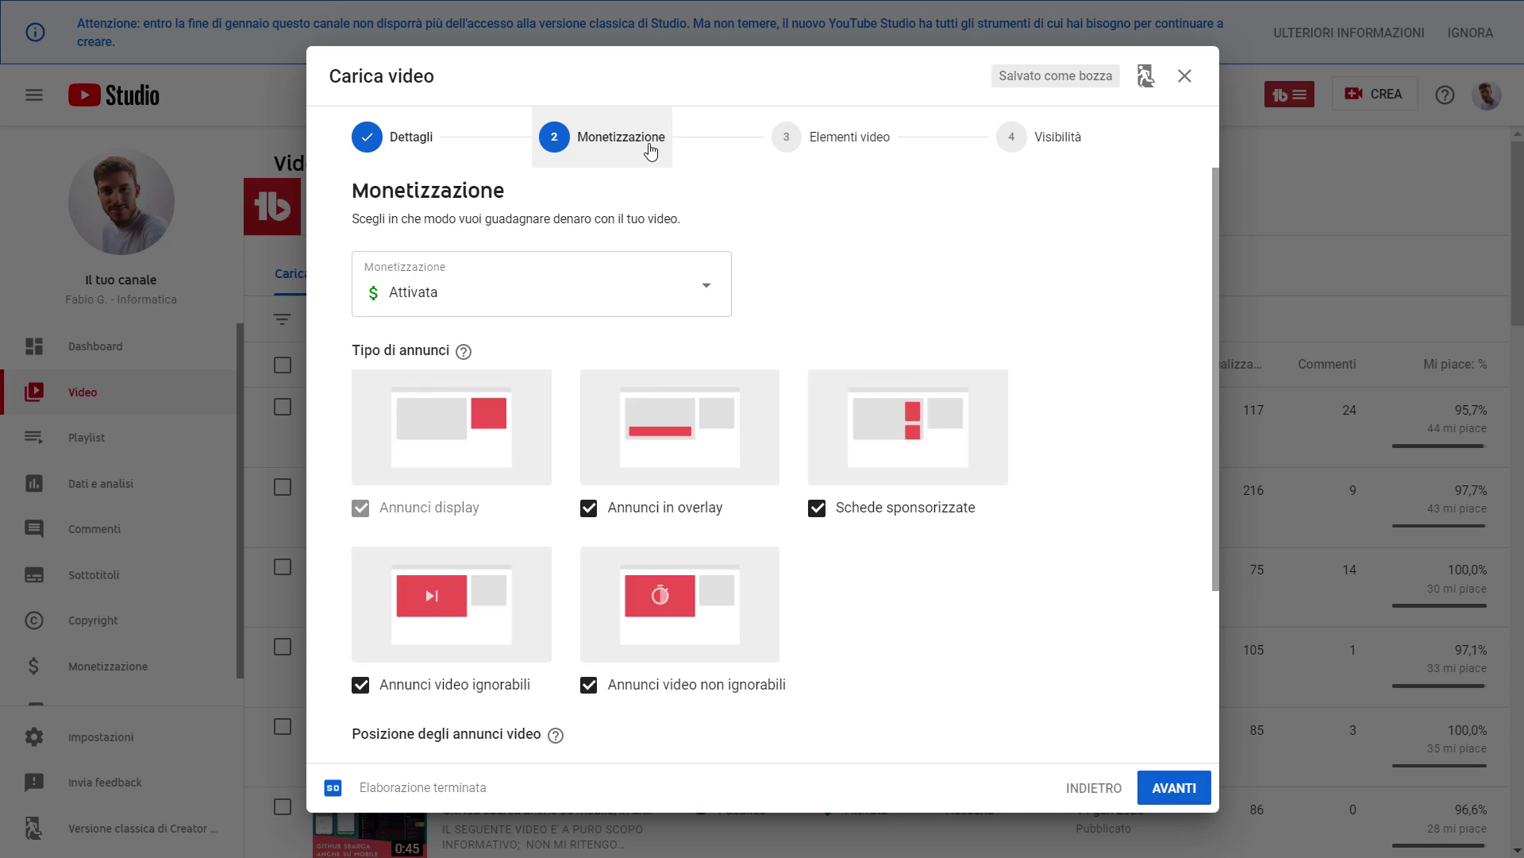
pyautogui.click(724, 294)
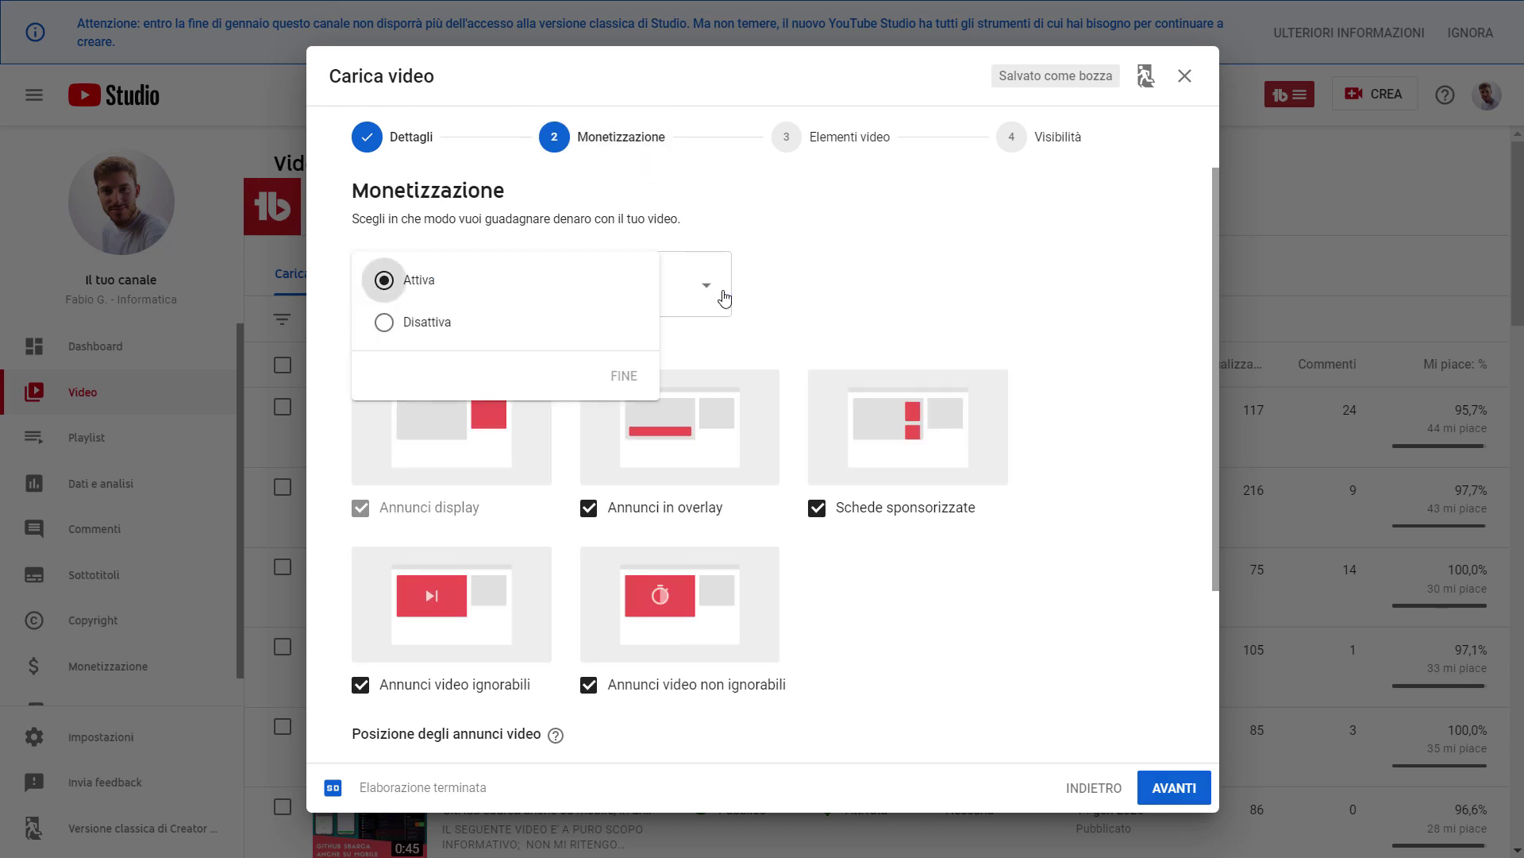
# Add and save an end screen with an Il più adatto allo spettatore element and the Apple playlist, both starting at 2:59.
pyautogui.click(844, 142)
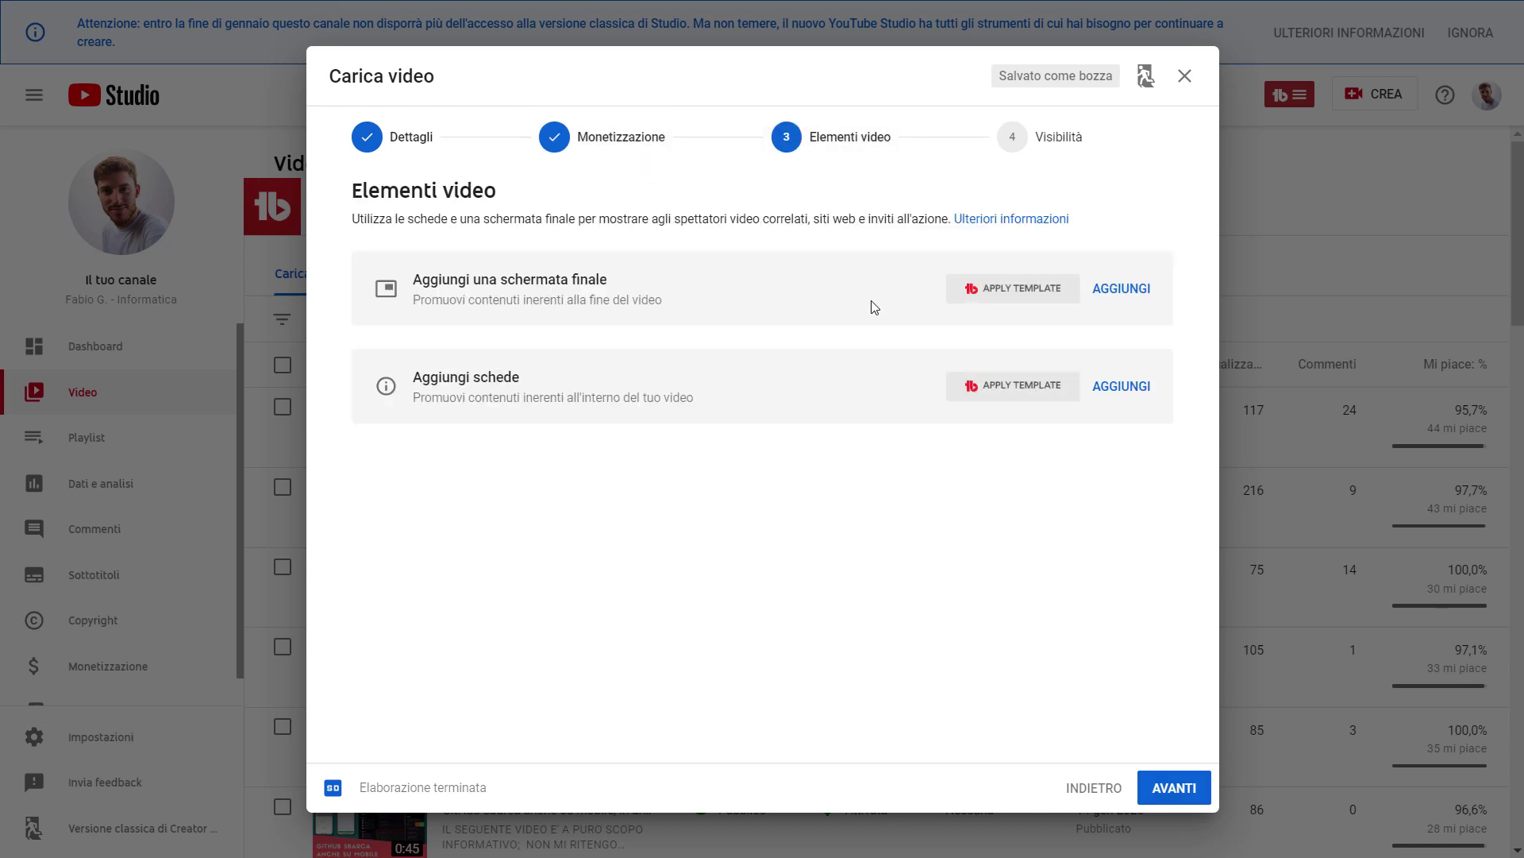
pyautogui.click(1121, 288)
pyautogui.click(798, 439)
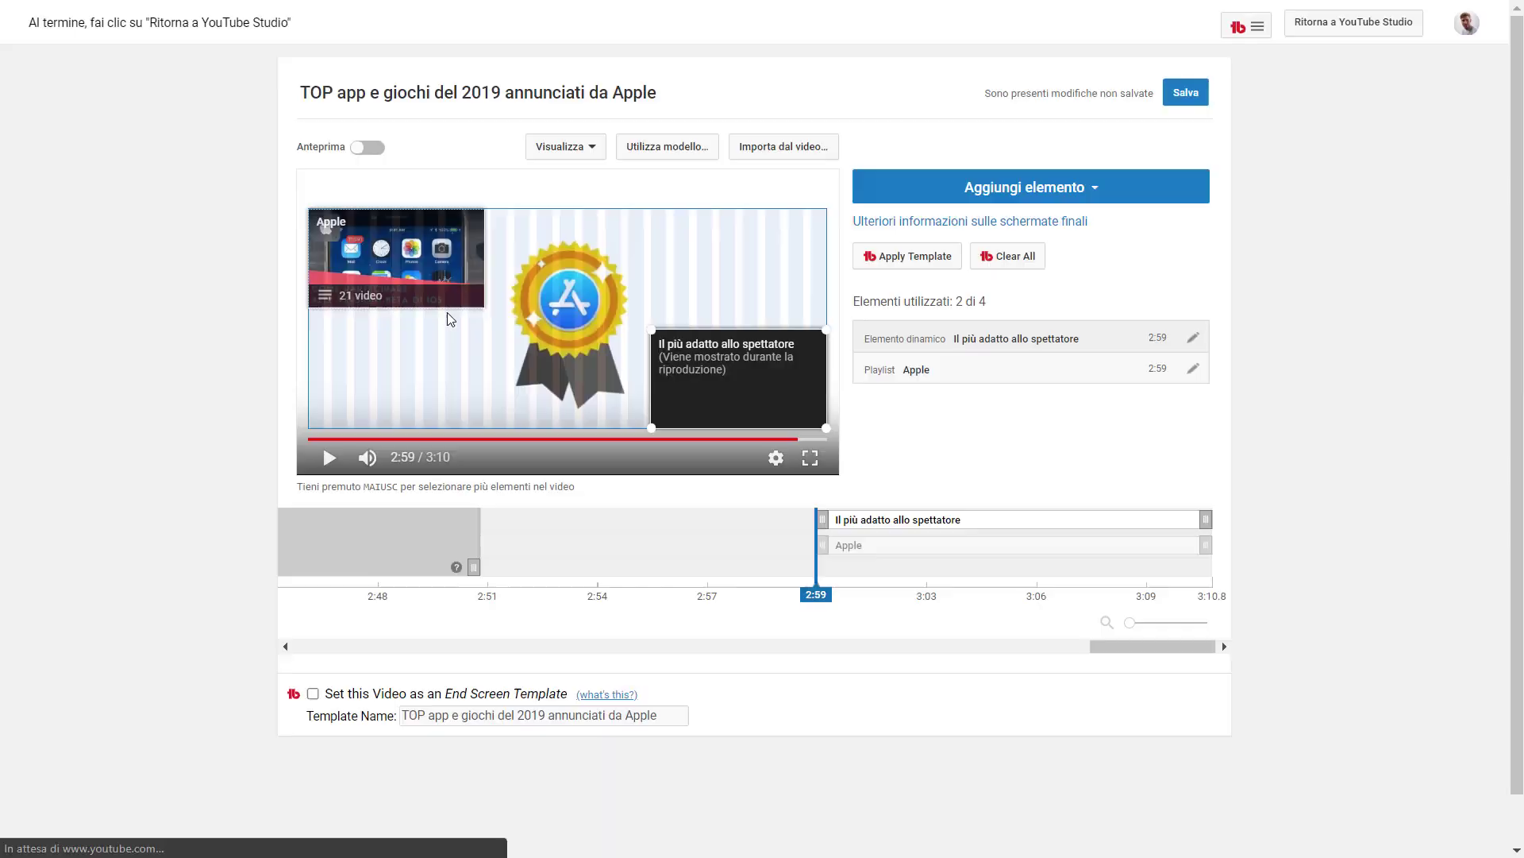
pyautogui.rightClick(876, 595)
pyautogui.press('Escape')
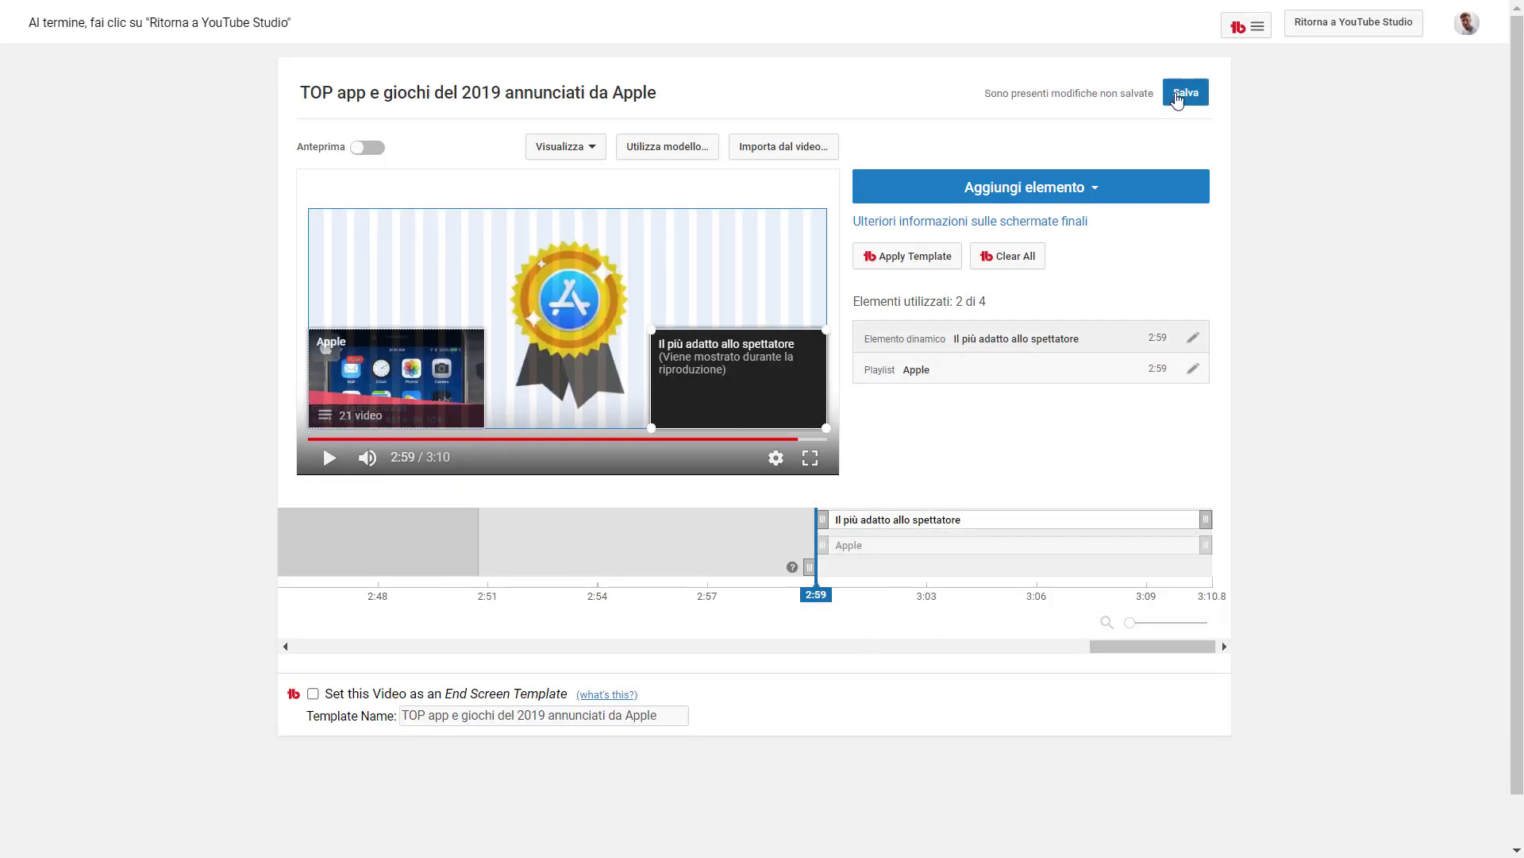
pyautogui.click(1173, 92)
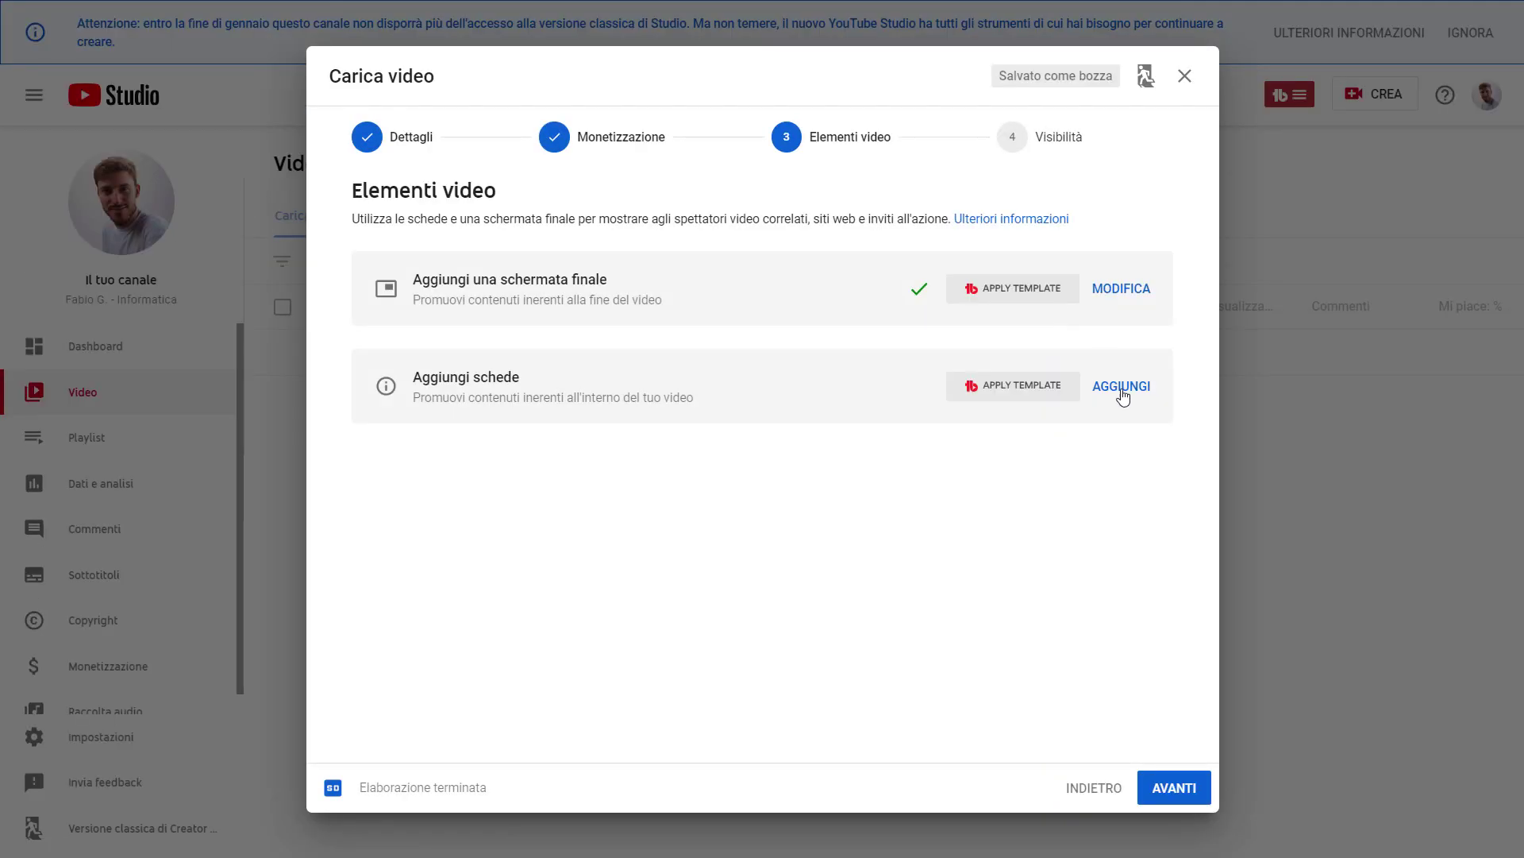
# Add cards linking to related videos and playlists, and return to the upload's video elements.
pyautogui.click(1122, 391)
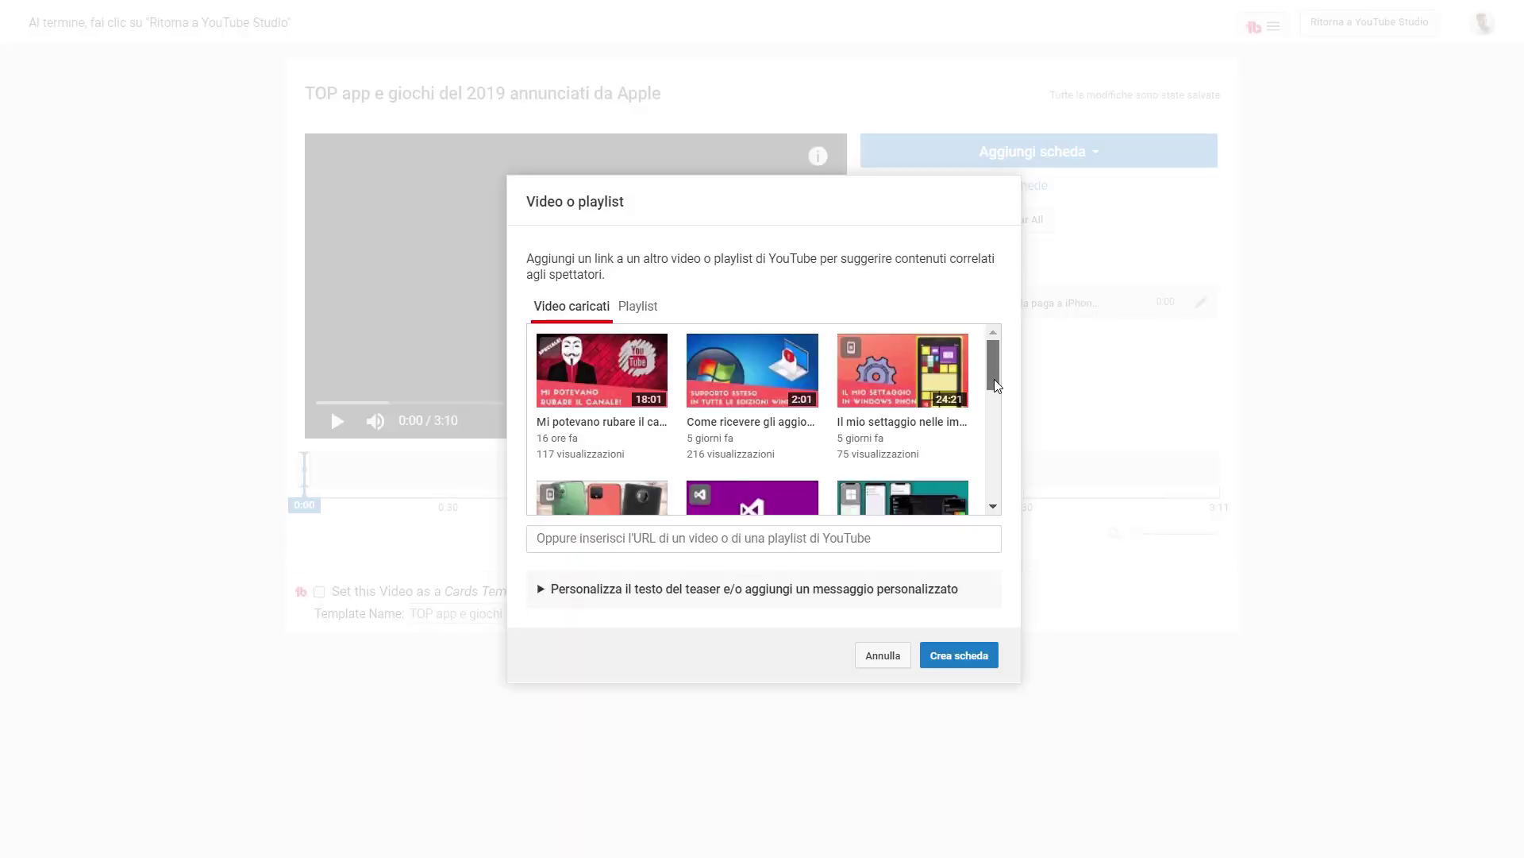
pyautogui.click(946, 659)
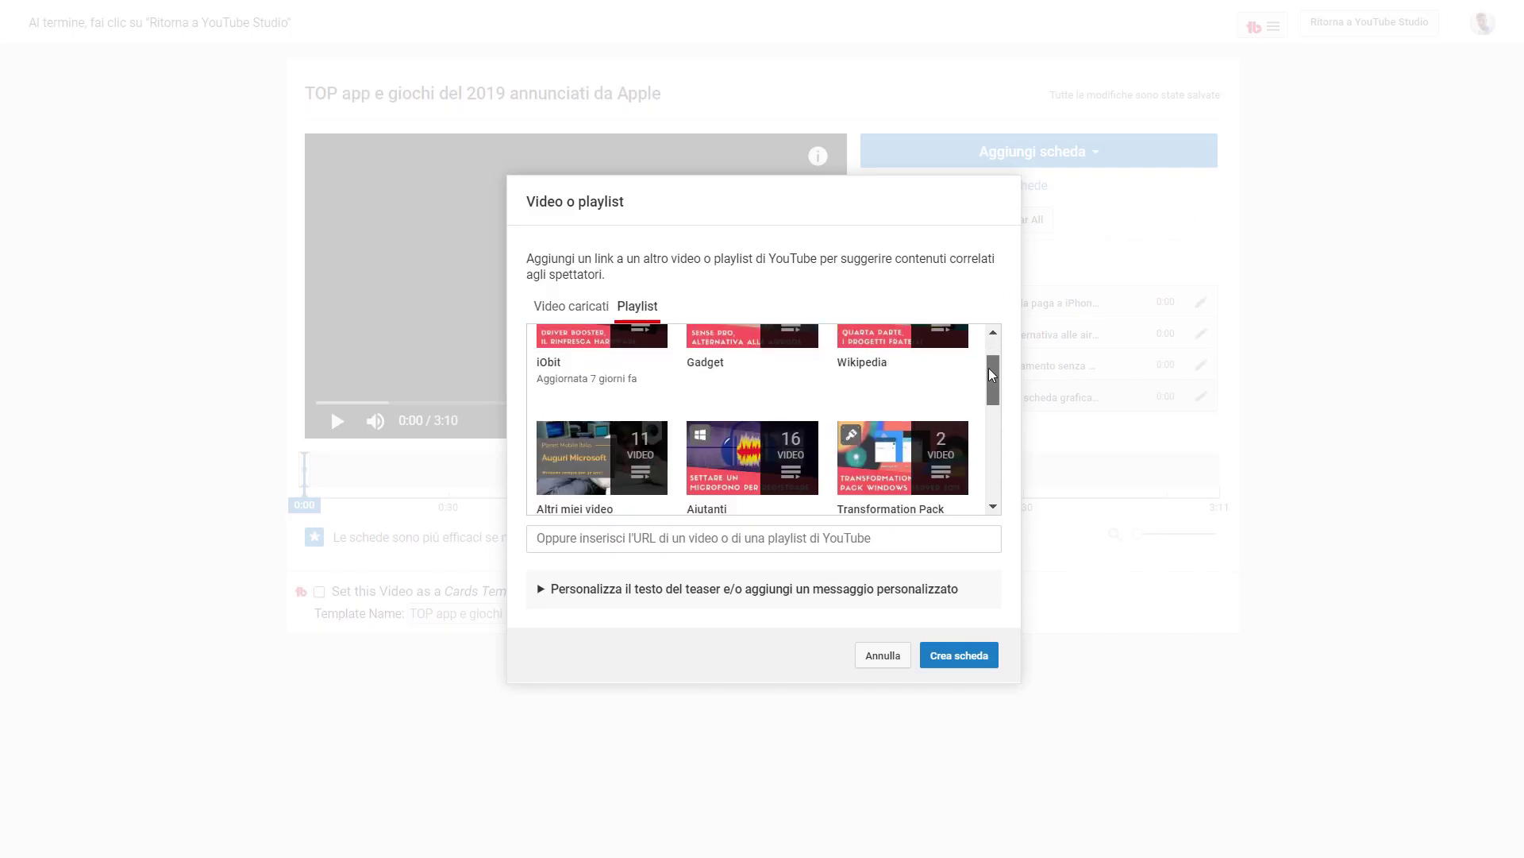
pyautogui.click(1370, 21)
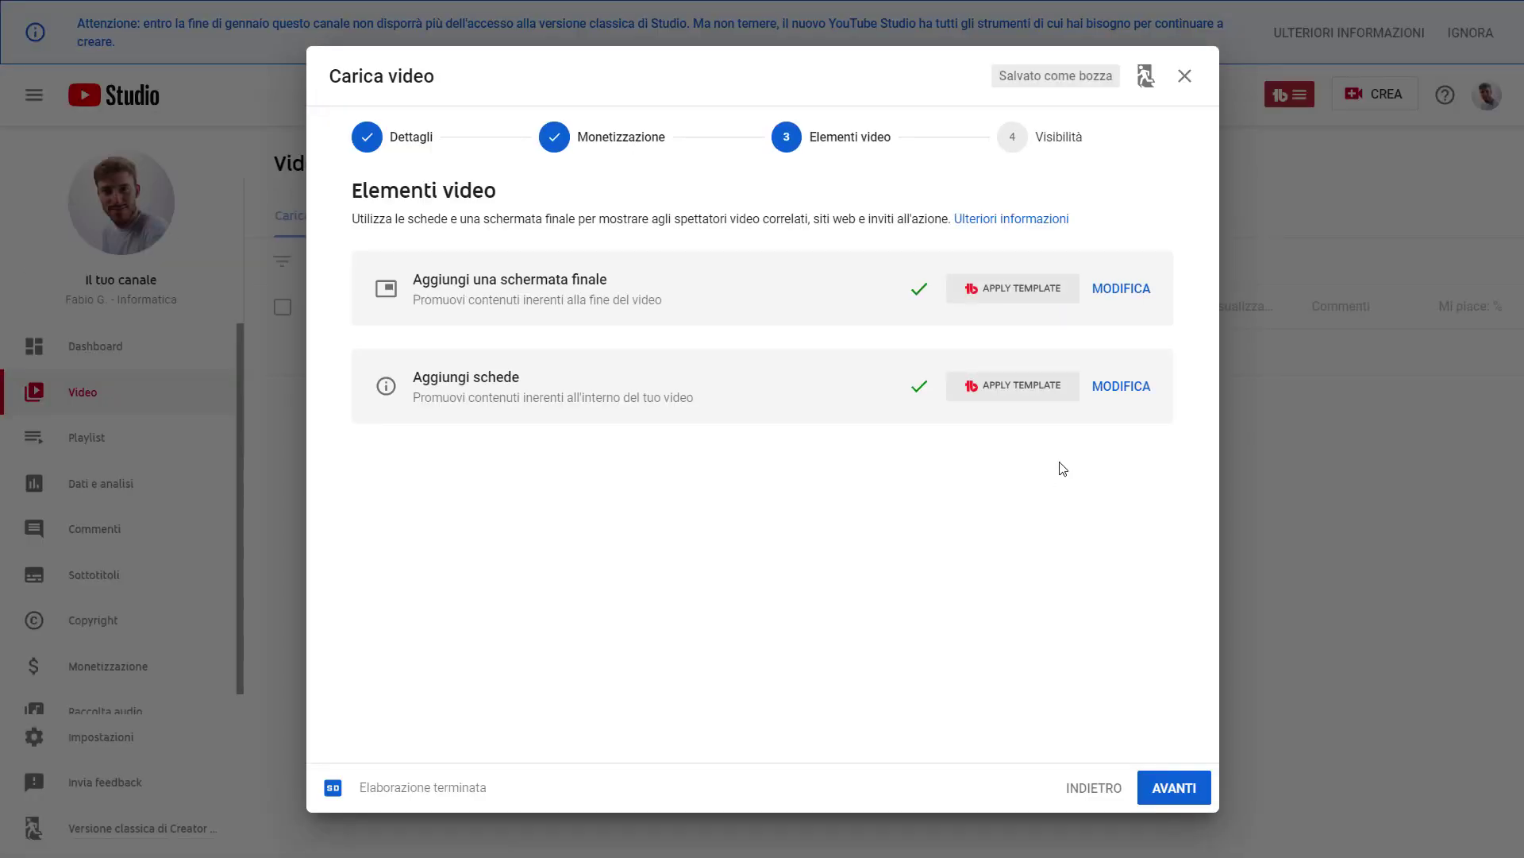
# Set the video's visibility to Pubblico under Pubblica adesso and review the Pianificazione option without scheduling a date.
pyautogui.click(1037, 138)
pyautogui.click(825, 286)
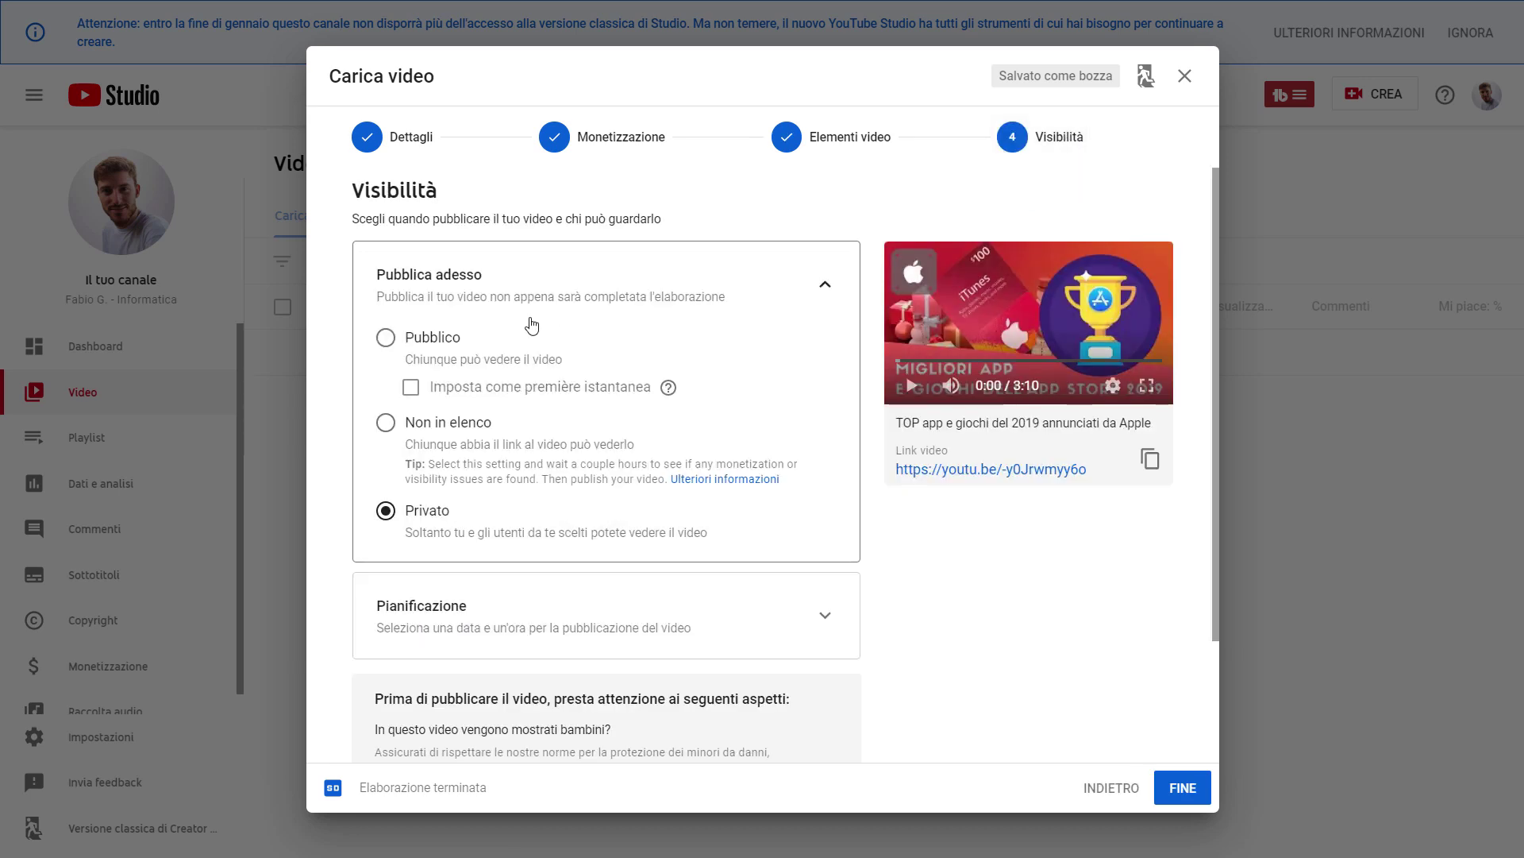
pyautogui.click(441, 350)
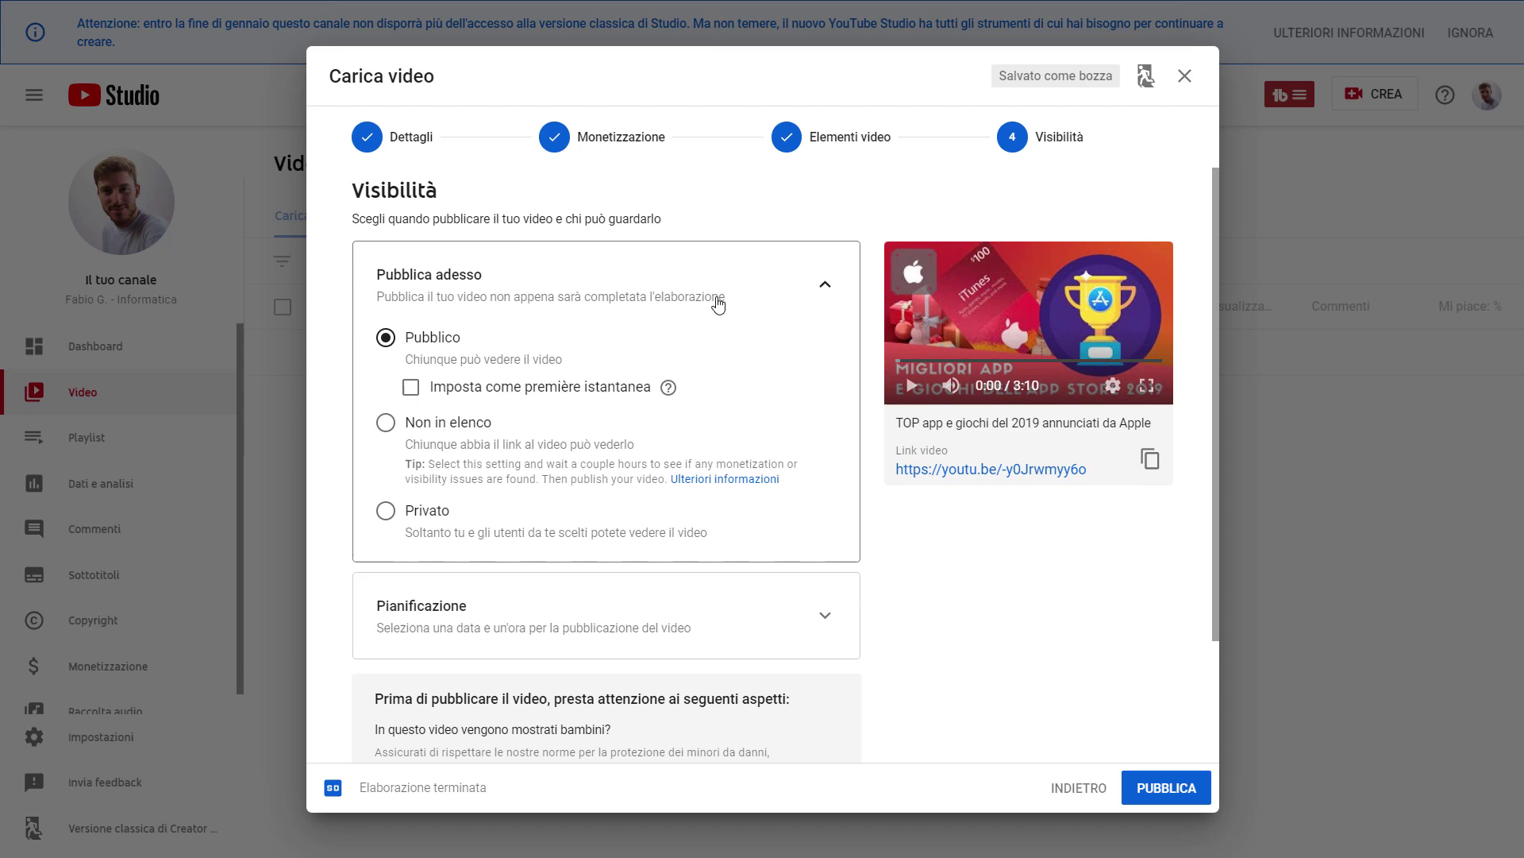
pyautogui.click(823, 287)
pyautogui.click(822, 379)
pyautogui.click(822, 381)
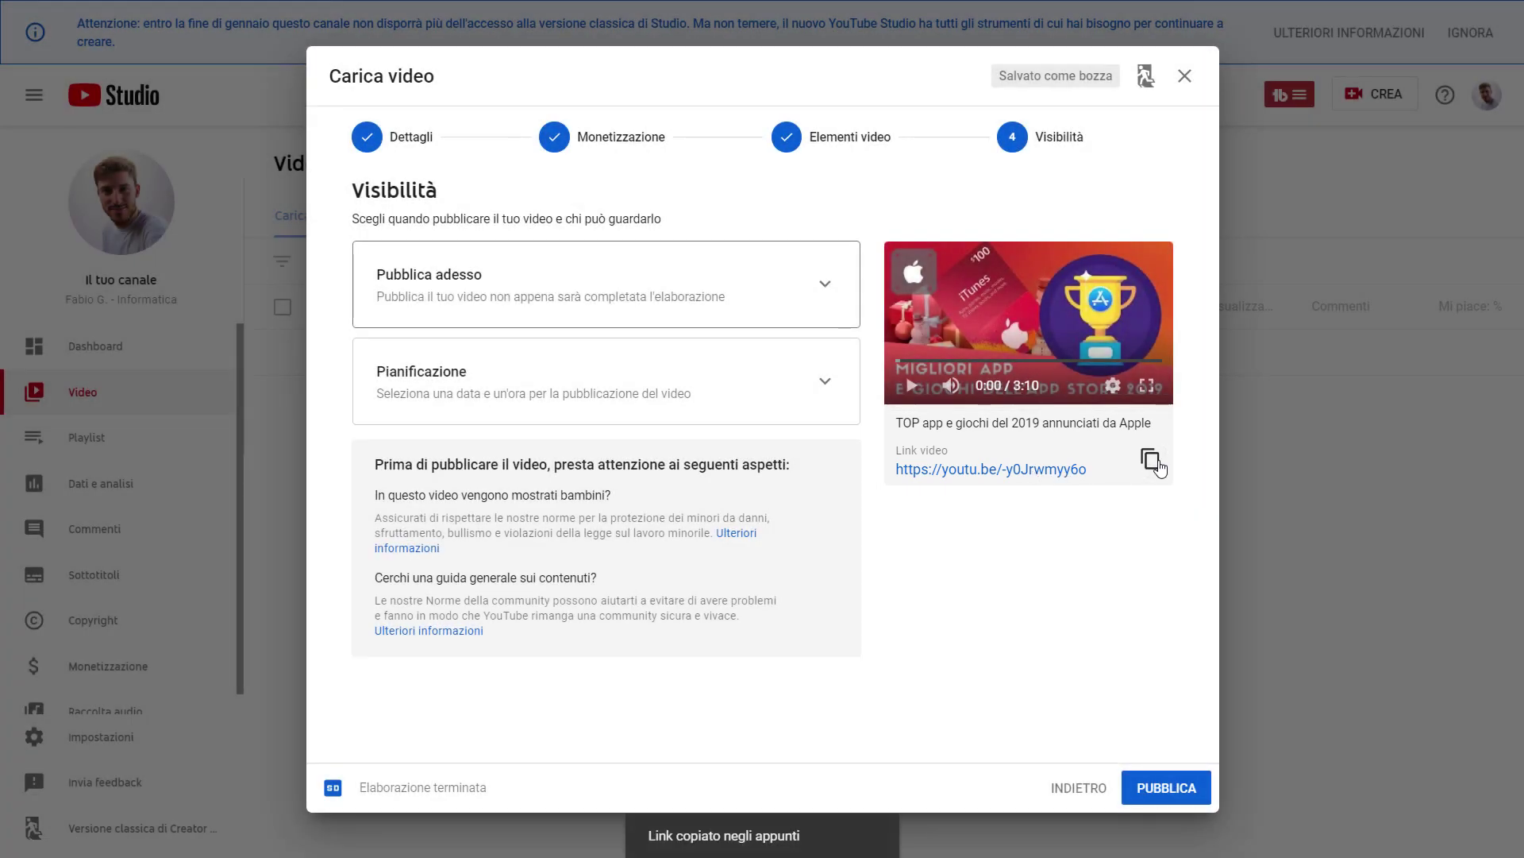
# Publish the video and close the link-sharing dialog.
pyautogui.click(1167, 786)
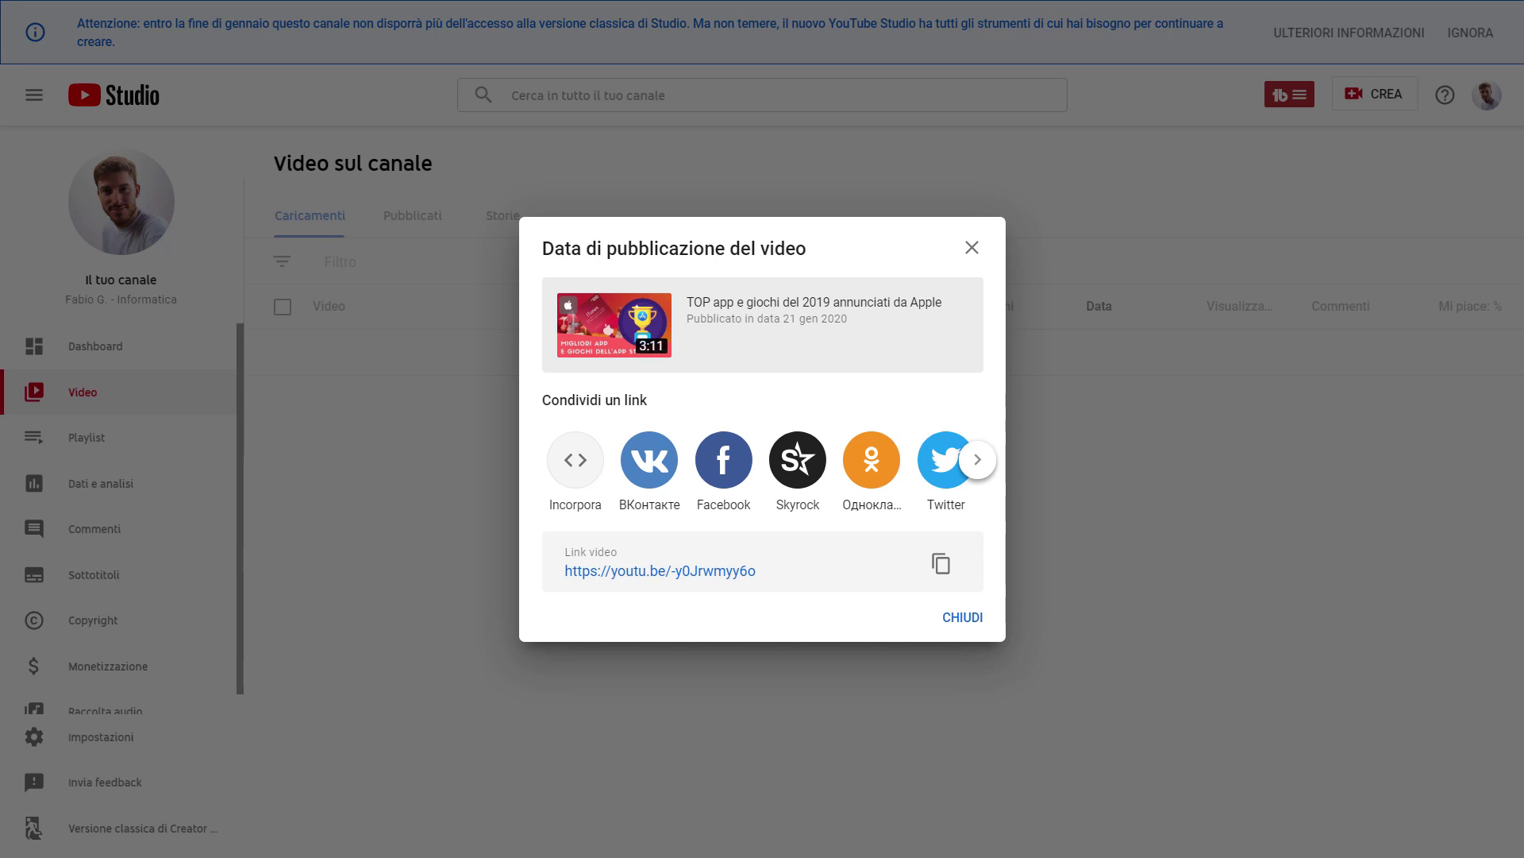
pyautogui.click(962, 617)
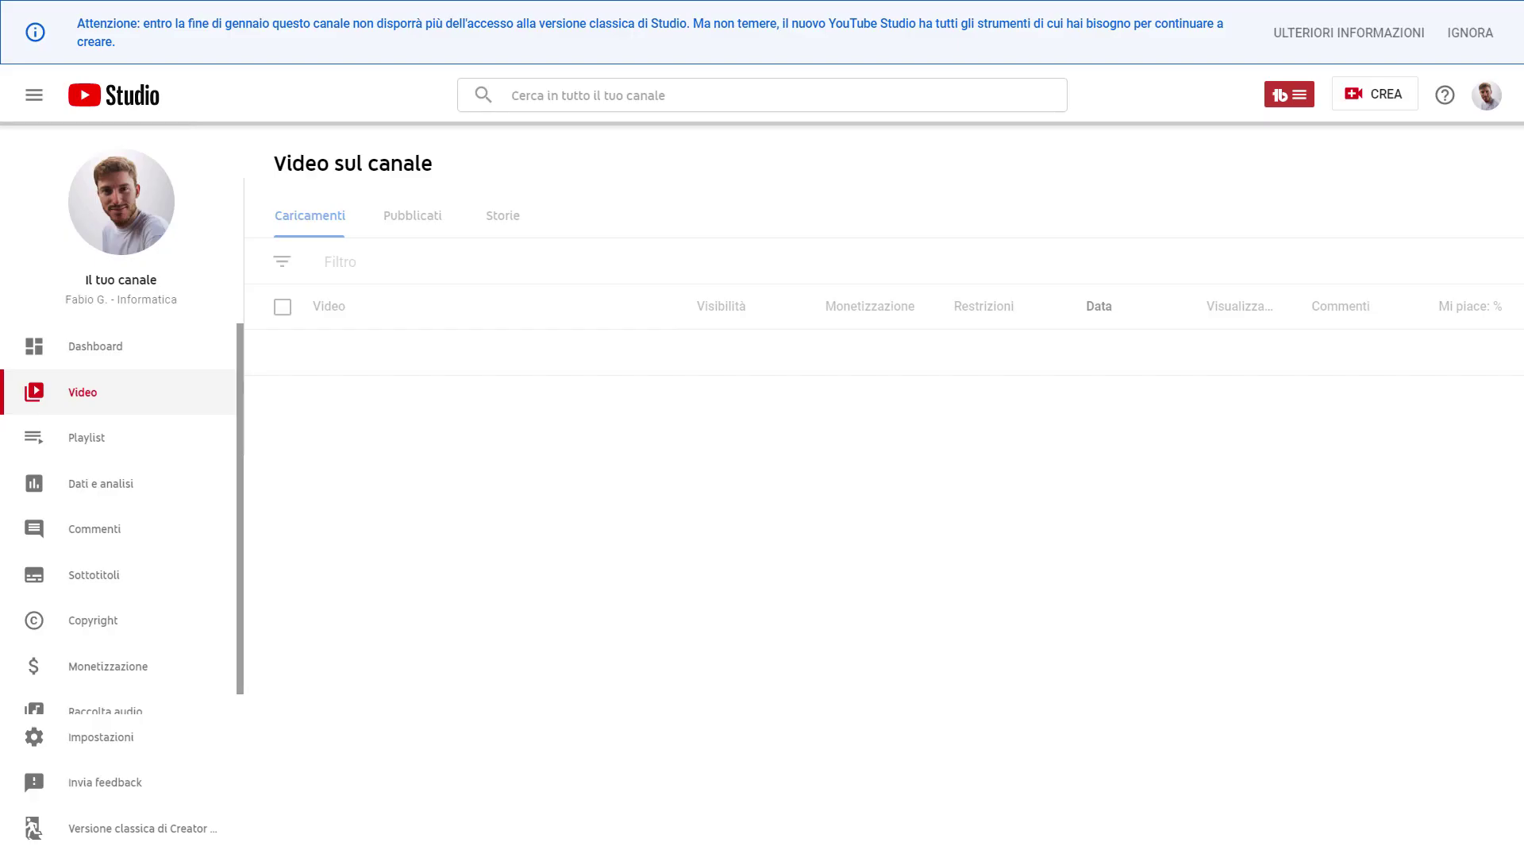